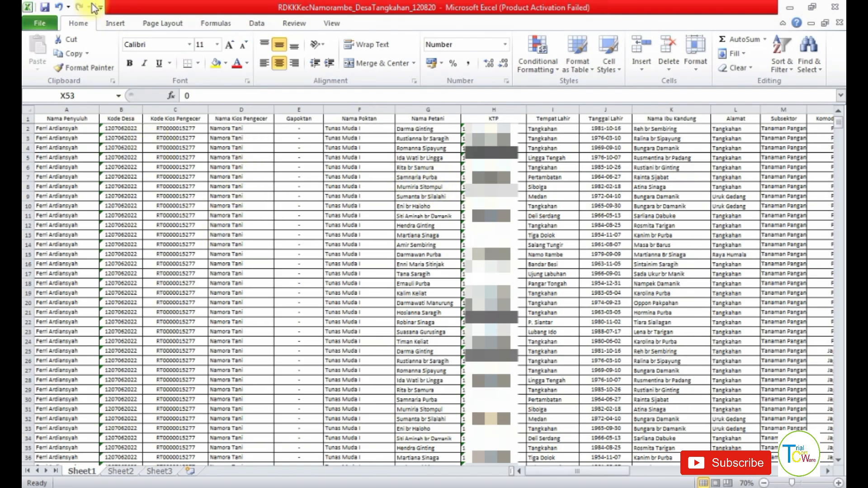
# - Review the farmer group names down the whole Nama Poktan column of Sheet1
pyautogui.click(116, 28)
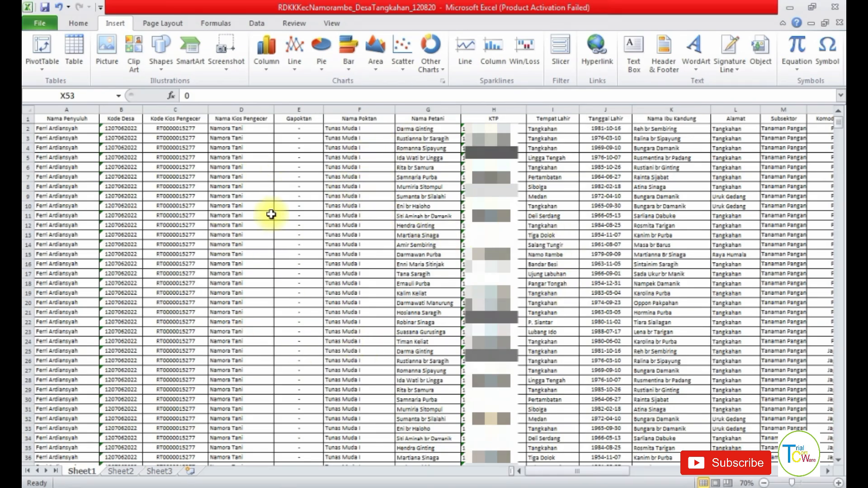
pyautogui.click(369, 128)
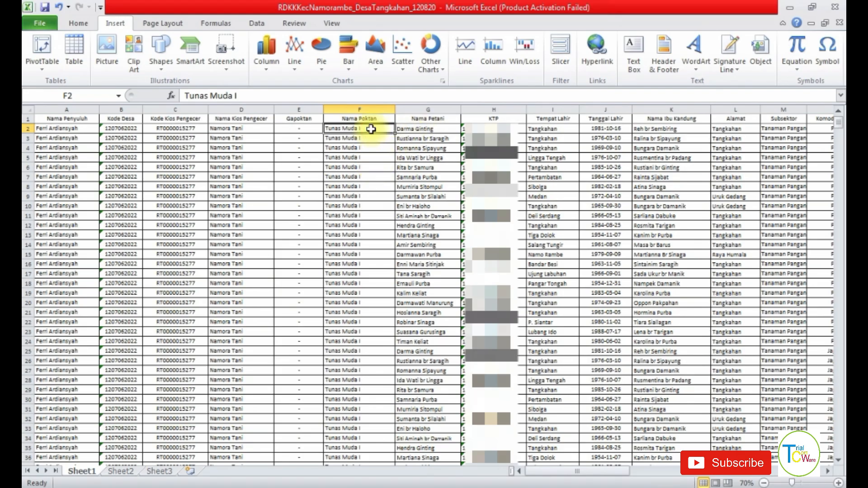
pyautogui.scroll(-11, 358, 154)
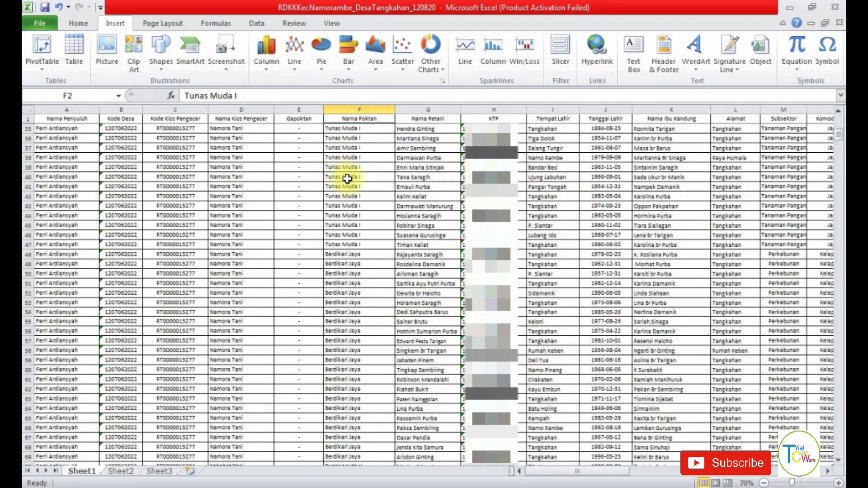
pyautogui.scroll(-4, 347, 179)
pyautogui.scroll(-5, 341, 186)
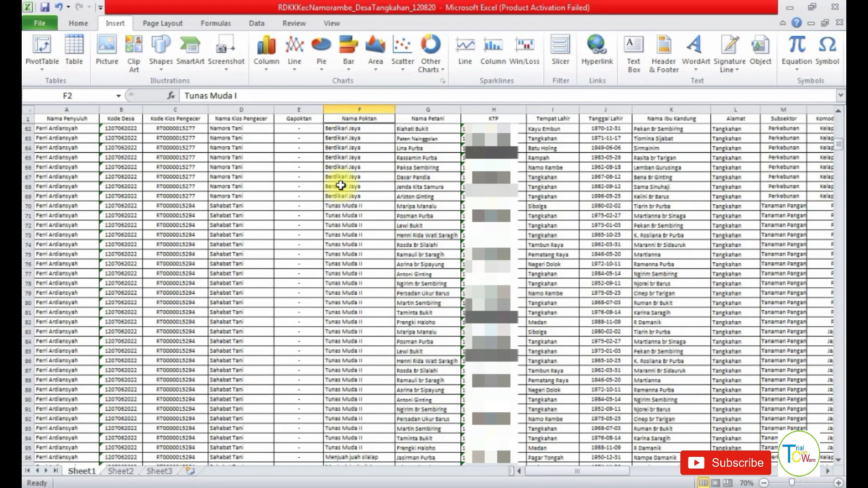
pyautogui.scroll(-15, 350, 249)
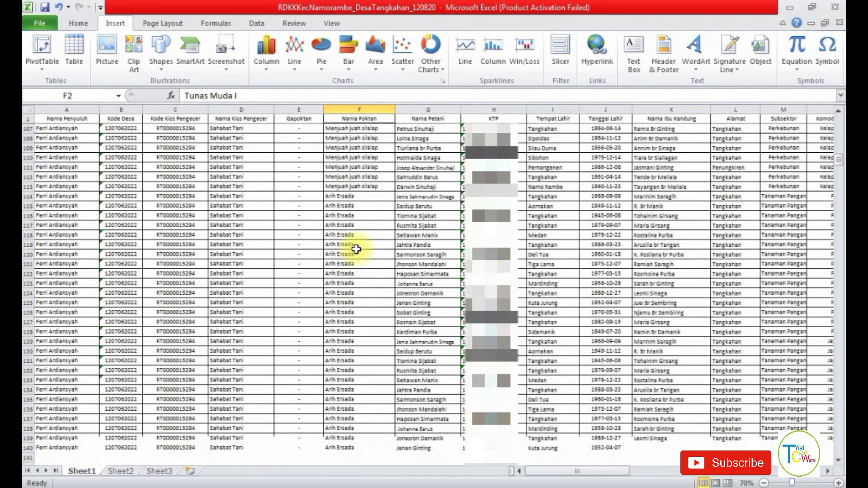
pyautogui.scroll(-3, 337, 289)
pyautogui.scroll(8, 333, 285)
pyautogui.scroll(20, 343, 274)
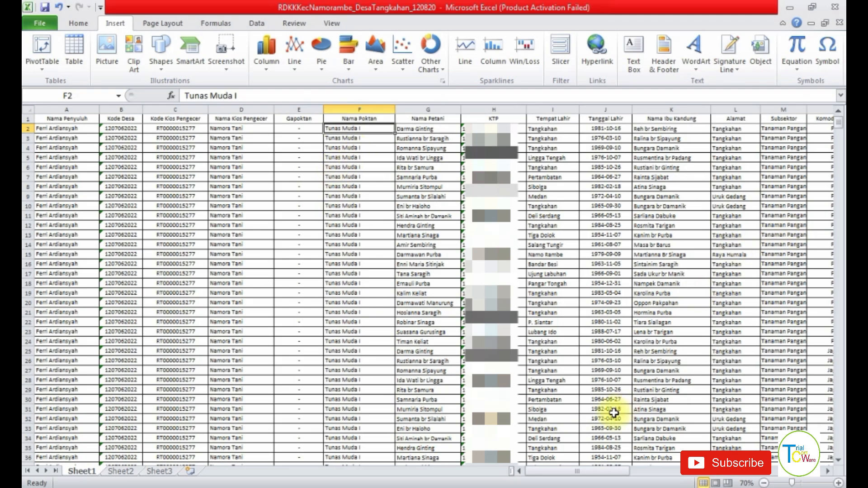
# - Examine the commodities listed down the whole Komoditas MT1 column for each farmer group
pyautogui.moveTo(576, 470); pyautogui.dragTo(610, 430)
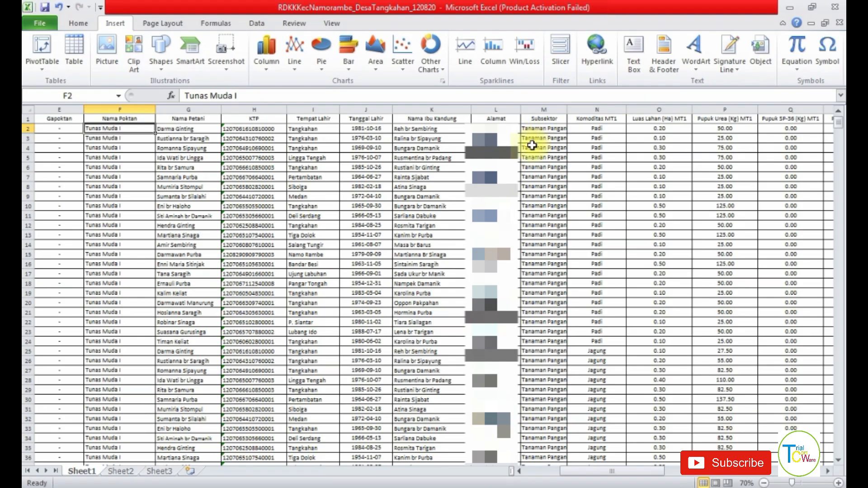
pyautogui.moveTo(598, 129); pyautogui.dragTo(584, 335)
pyautogui.scroll(-4, 585, 335)
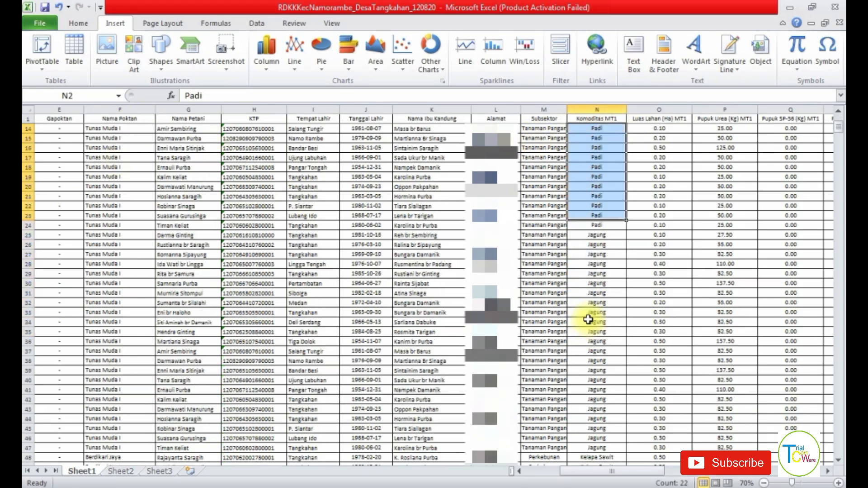
pyautogui.moveTo(602, 266); pyautogui.dragTo(599, 383)
pyautogui.scroll(-4, 599, 359)
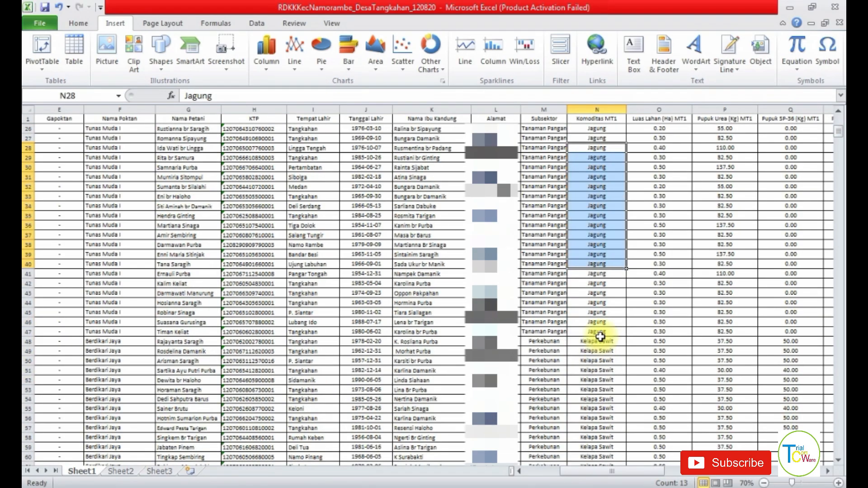
pyautogui.moveTo(600, 341); pyautogui.dragTo(597, 417)
pyautogui.scroll(-13, 596, 345)
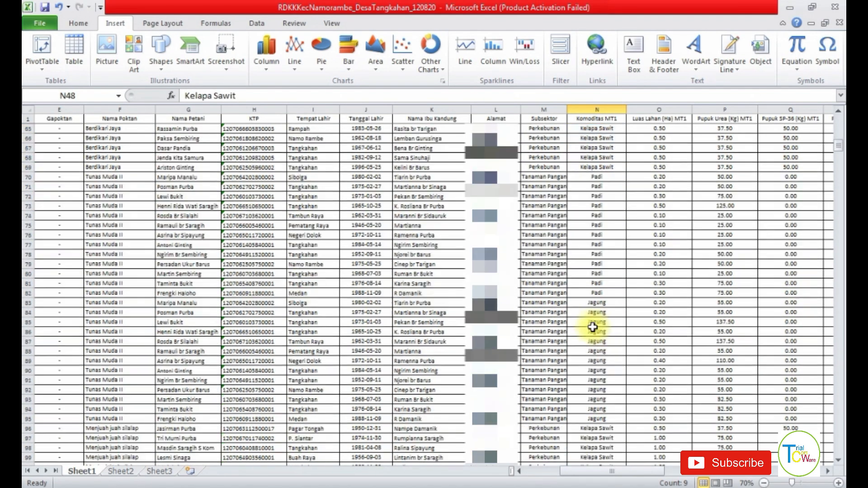
pyautogui.moveTo(596, 263); pyautogui.dragTo(594, 283)
pyautogui.click(592, 352)
pyautogui.scroll(-3, 596, 354)
pyautogui.click(592, 374)
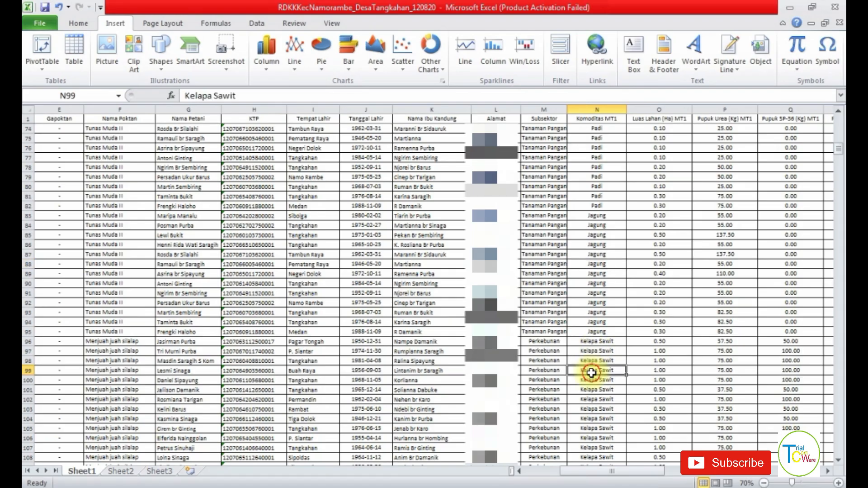
pyautogui.scroll(-20, 594, 339)
pyautogui.scroll(13, 596, 316)
pyautogui.scroll(20, 595, 307)
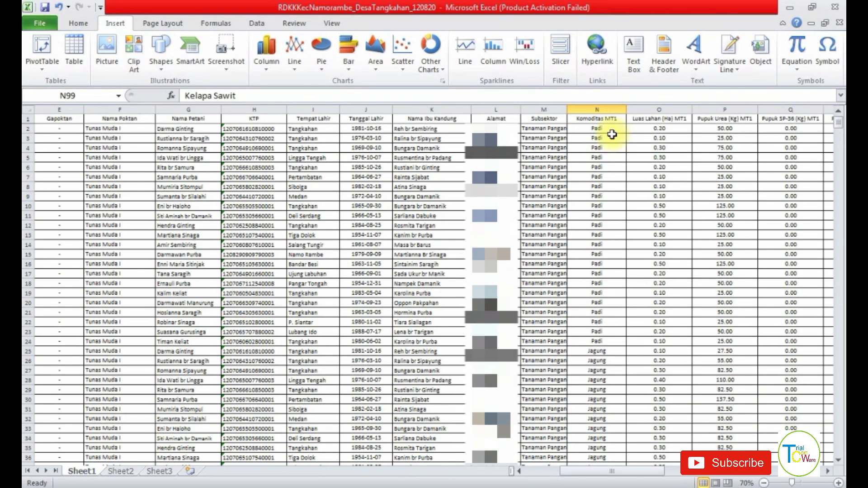
# - Check the Luas Lahan (Ha) MT1 and Pupuk Urea (Kg) MT1 values for the Padi rows and look over the neighbouring fertilizer columns
pyautogui.moveTo(660, 129); pyautogui.dragTo(657, 330)
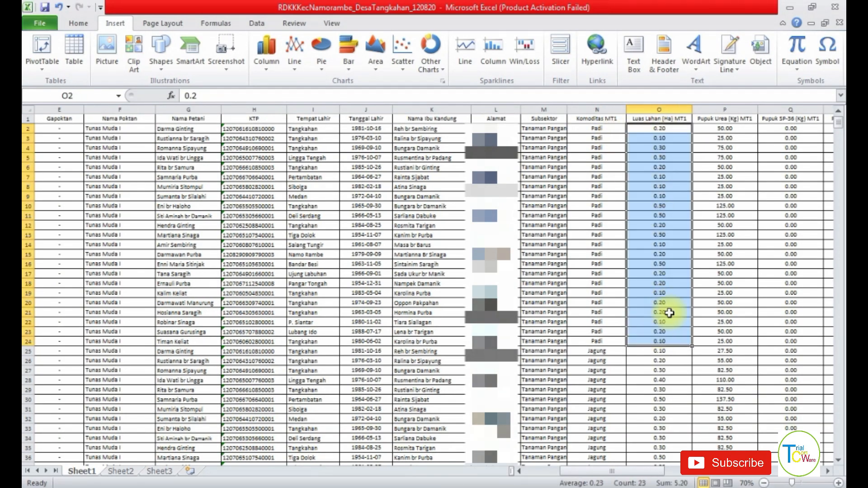
pyautogui.click(736, 127)
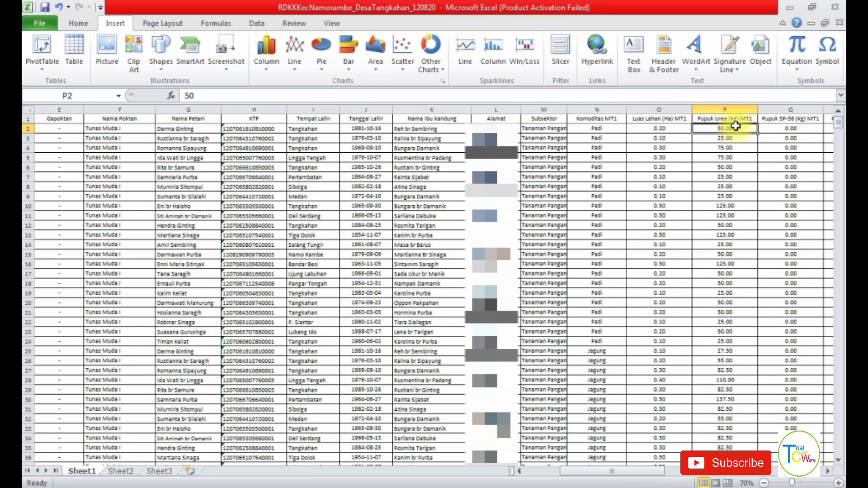
pyautogui.moveTo(737, 127); pyautogui.dragTo(725, 341)
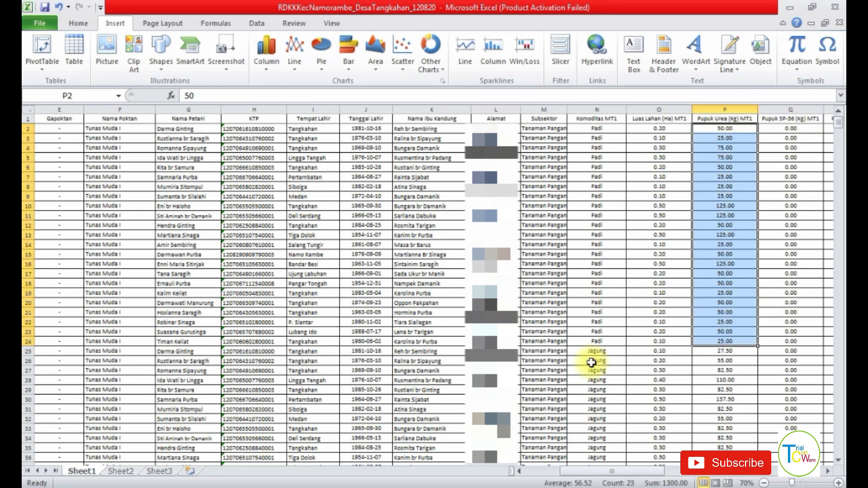
pyautogui.moveTo(605, 470); pyautogui.dragTo(648, 471)
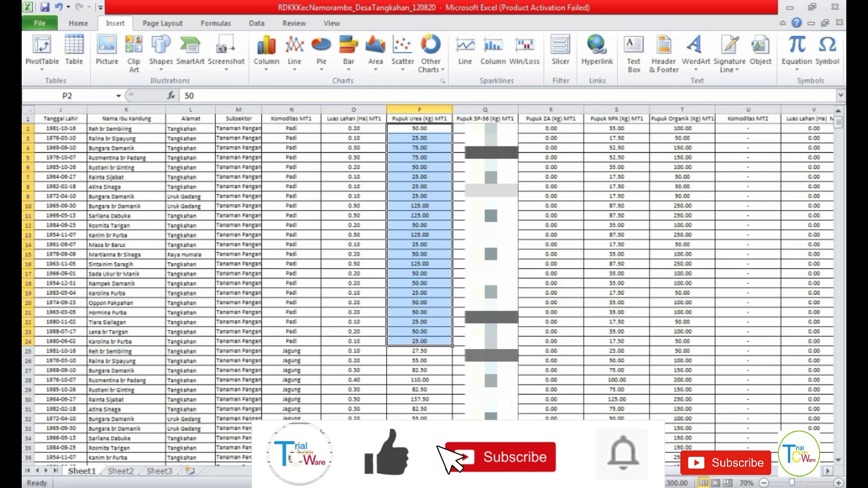
pyautogui.hscroll(-5, 434, 271)
pyautogui.click(444, 324)
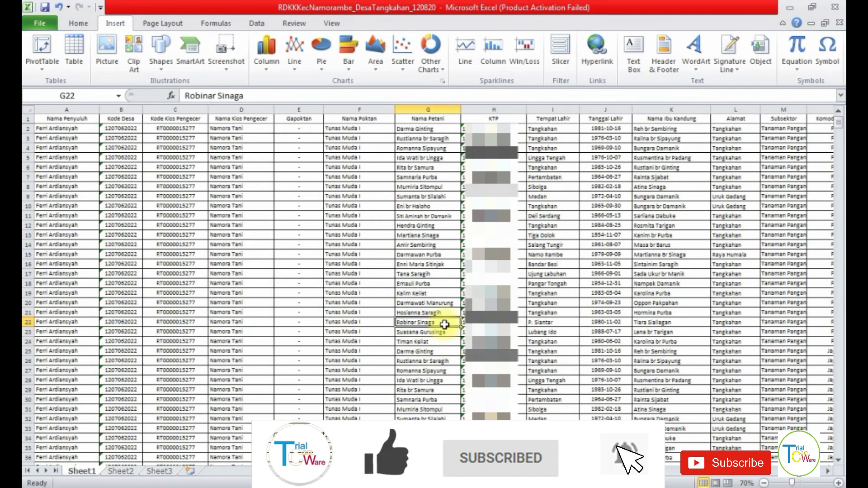
# - Create a PivotTable on a new worksheet from the full data range A1:AH143 of Sheet1
pyautogui.click(122, 205)
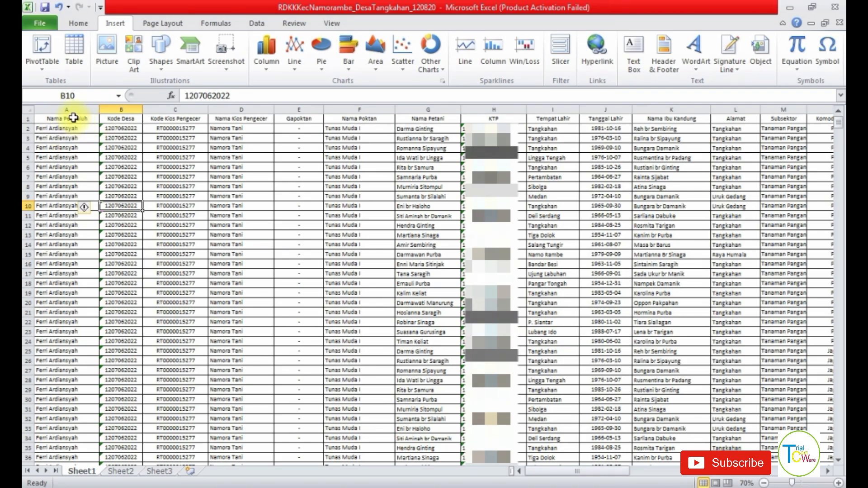
pyautogui.click(57, 117)
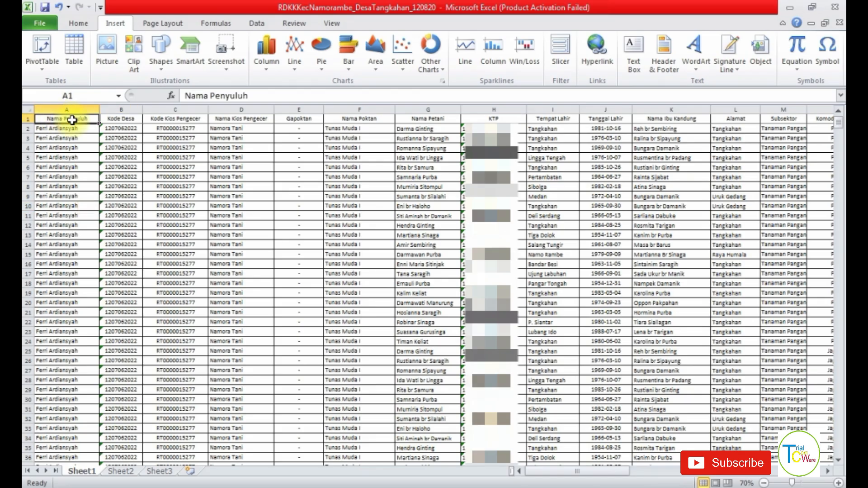
pyautogui.moveTo(72, 119); pyautogui.dragTo(733, 438)
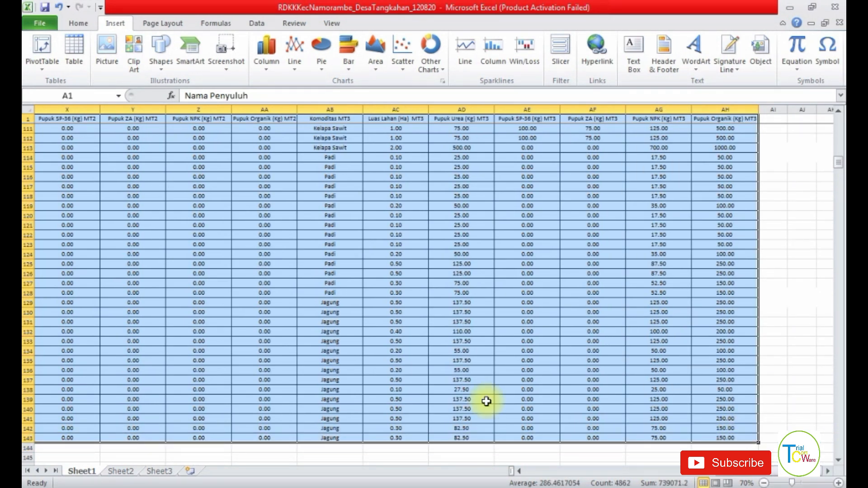
pyautogui.scroll(13, 471, 351)
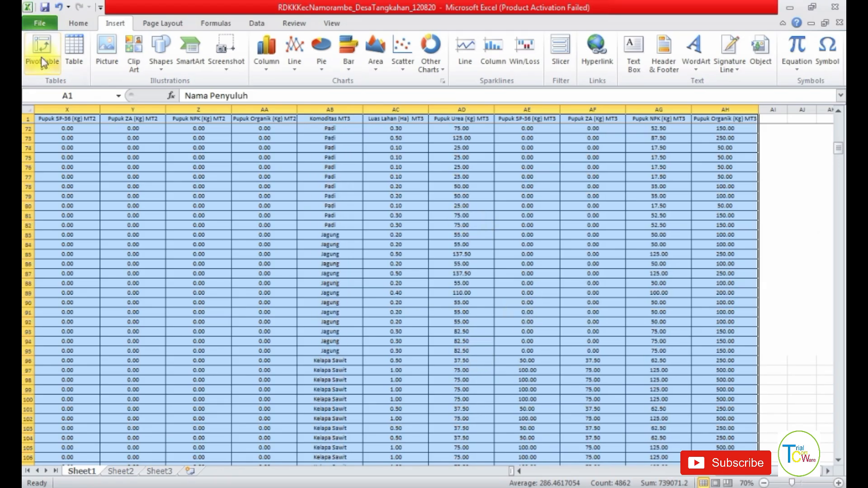
pyautogui.scroll(8, 45, 113)
pyautogui.scroll(1, 43, 59)
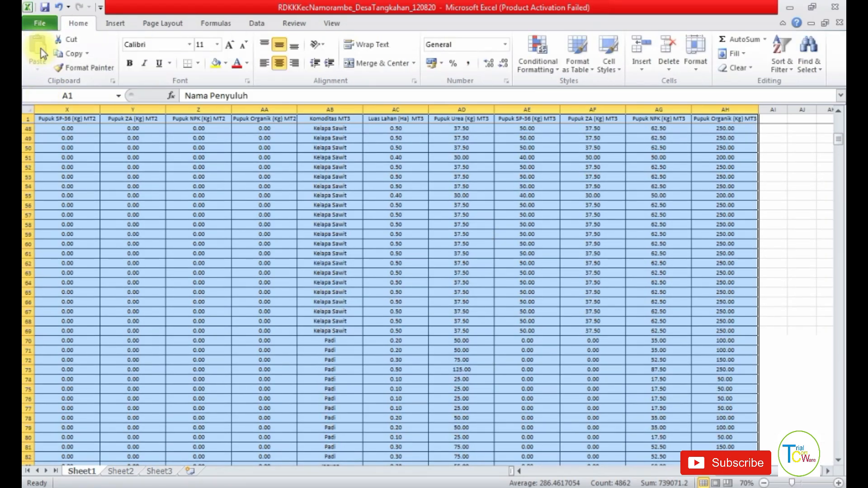
pyautogui.click(113, 22)
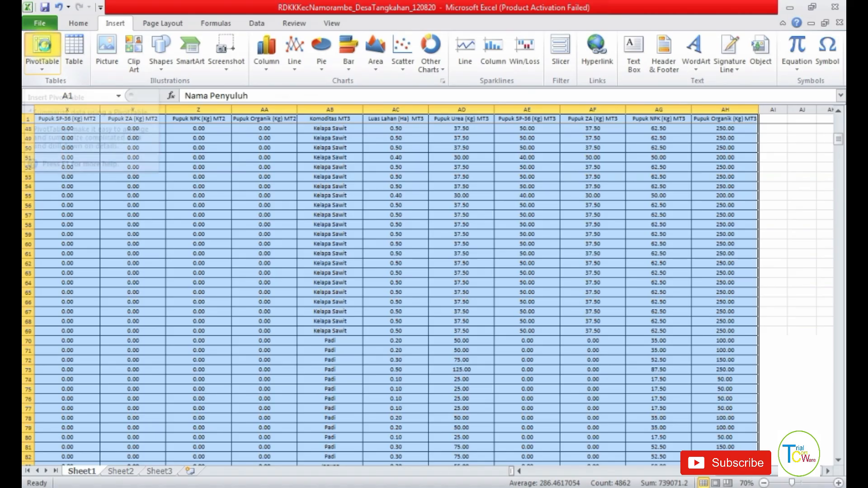
pyautogui.click(42, 45)
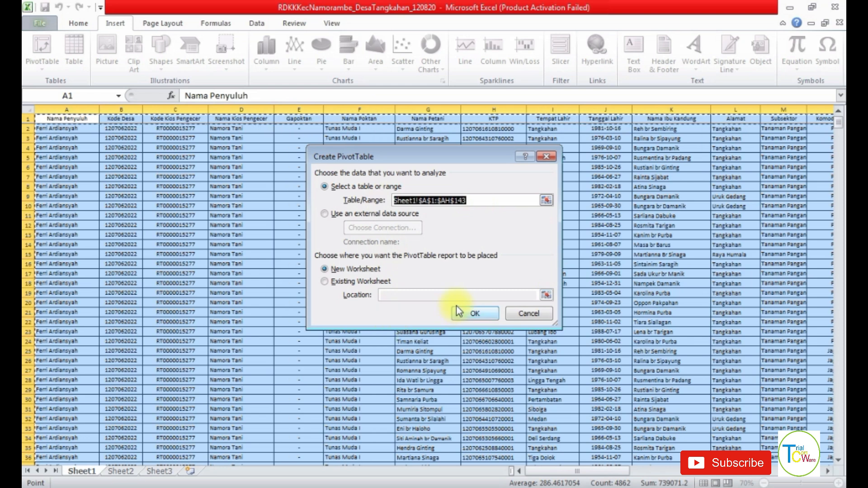
pyautogui.click(486, 313)
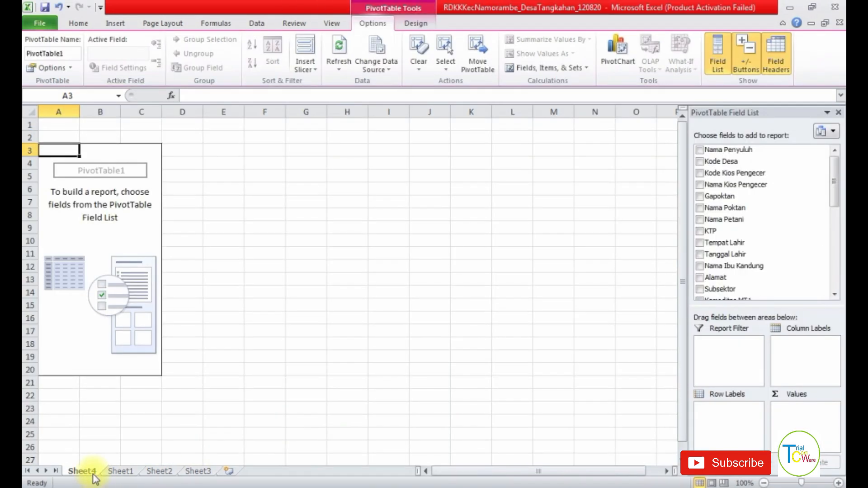
pyautogui.click(121, 472)
pyautogui.click(83, 472)
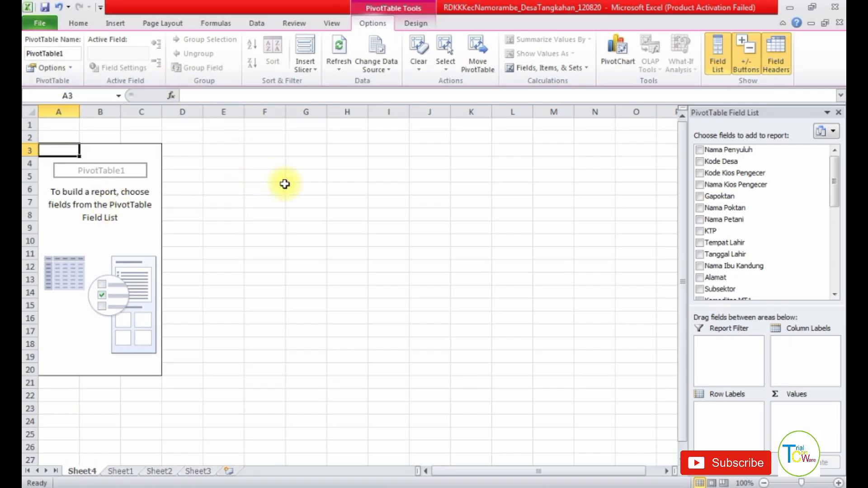
pyautogui.scroll(-1, 738, 348)
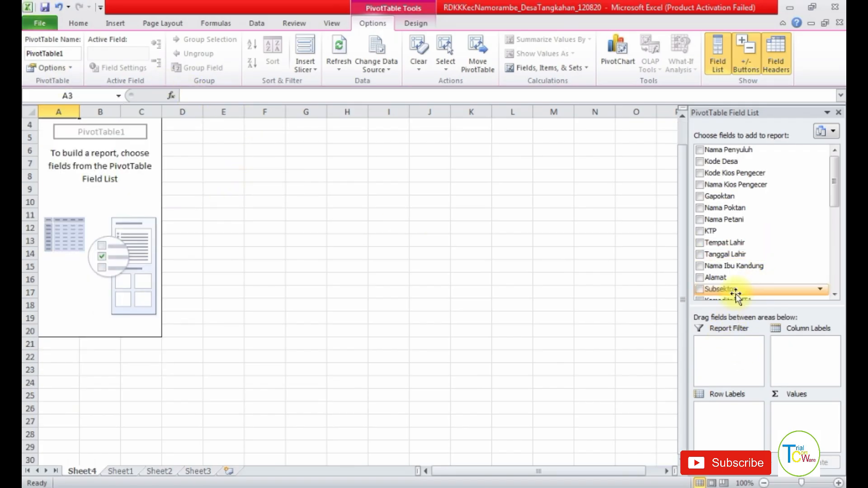
pyautogui.scroll(1, 736, 293)
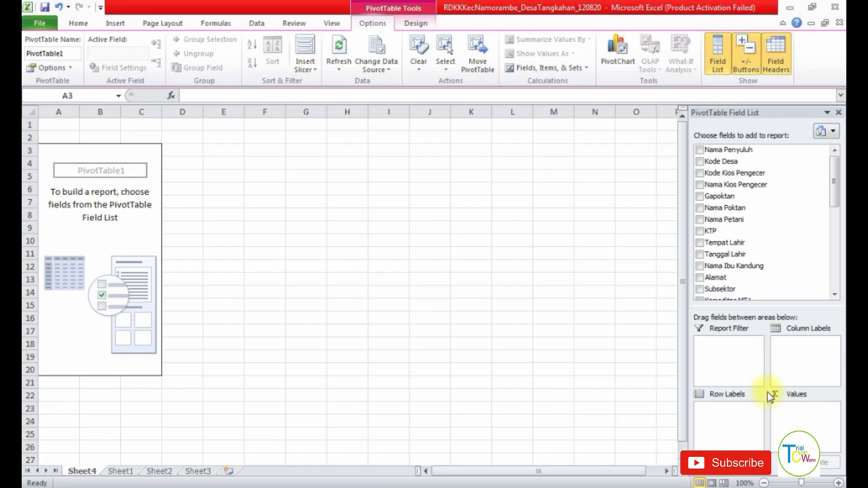
pyautogui.click(839, 195)
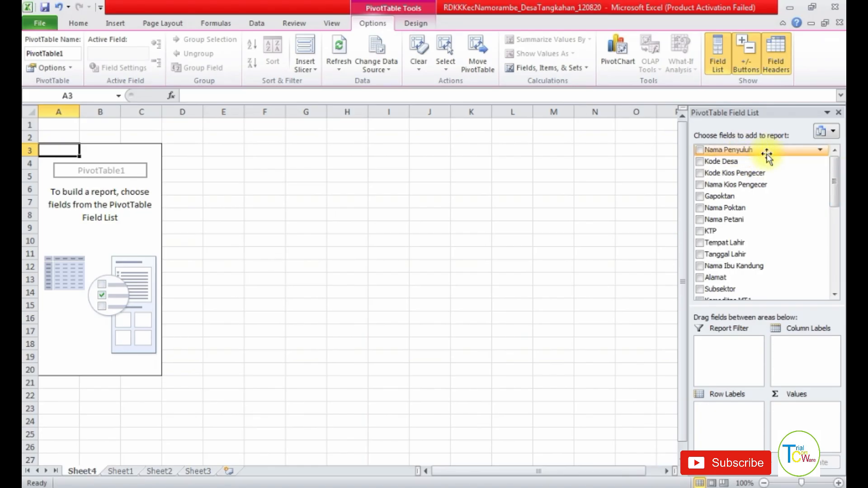
# - Add the Nama Penyuluh field as the PivotTable's report filter and keep the filter on (All)
pyautogui.moveTo(766, 155); pyautogui.dragTo(722, 356)
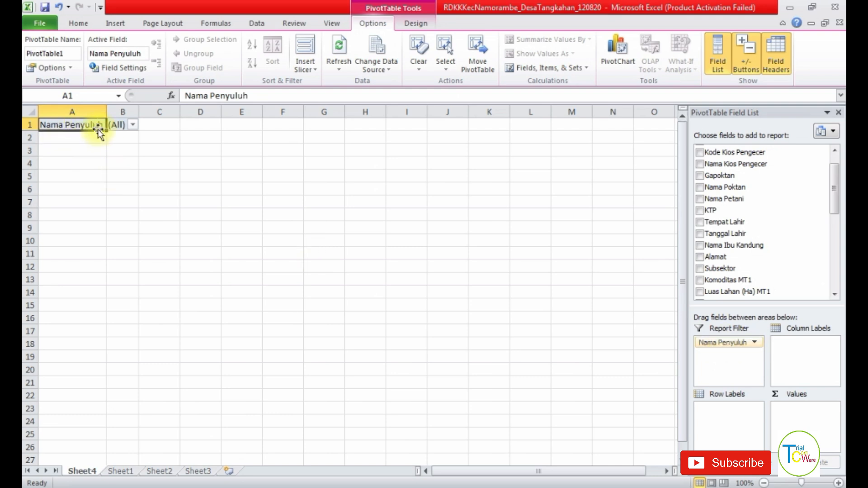
pyautogui.click(132, 125)
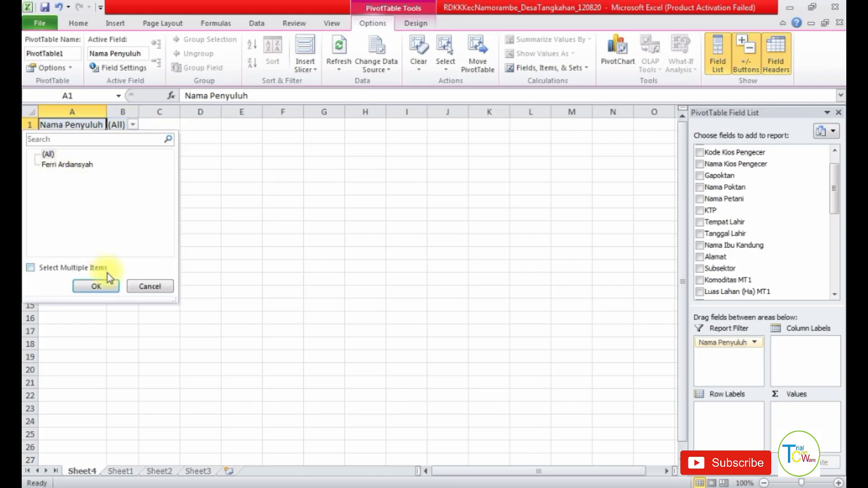
pyautogui.click(101, 287)
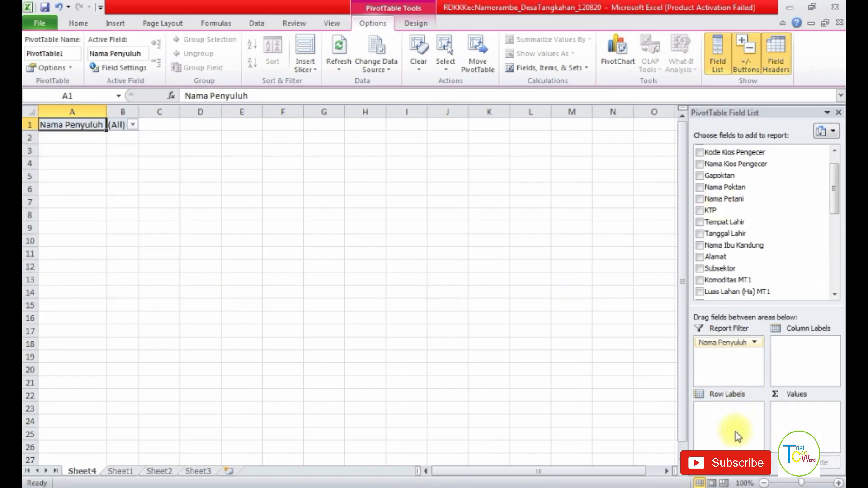
# - Add the Nama Poktan field to the PivotTable's row labels
pyautogui.moveTo(834, 192); pyautogui.dragTo(843, 220)
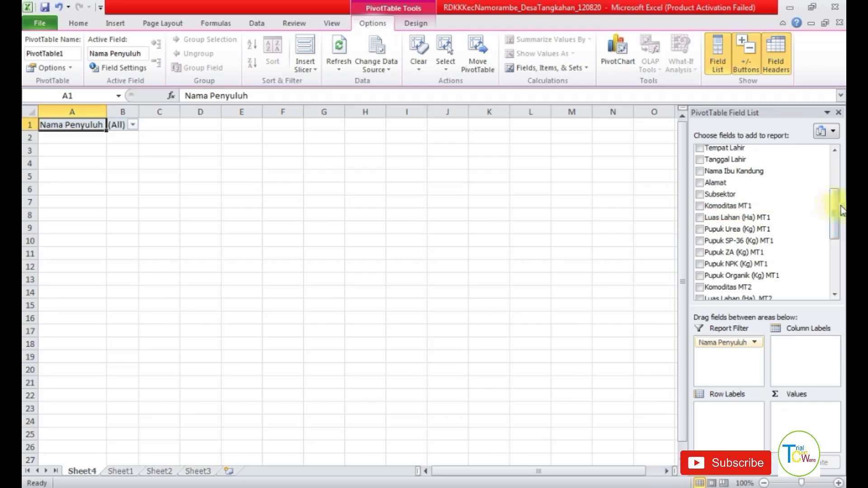
pyautogui.moveTo(838, 209); pyautogui.dragTo(836, 166)
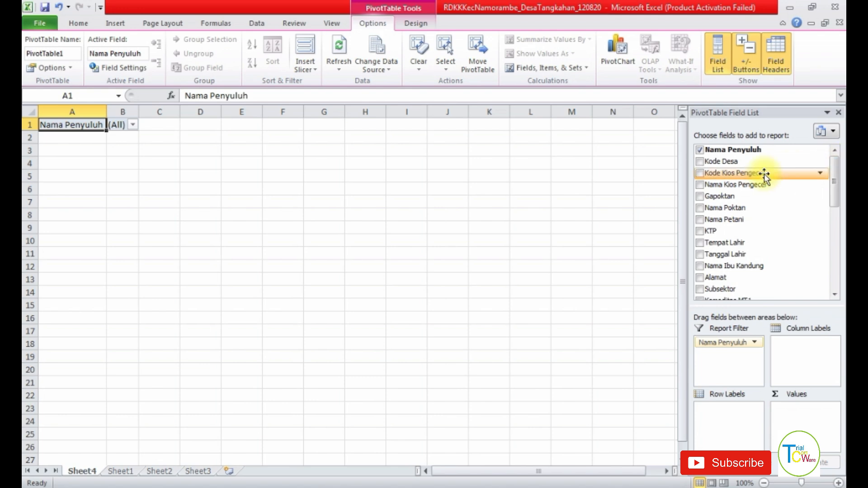
pyautogui.moveTo(749, 213); pyautogui.dragTo(718, 411)
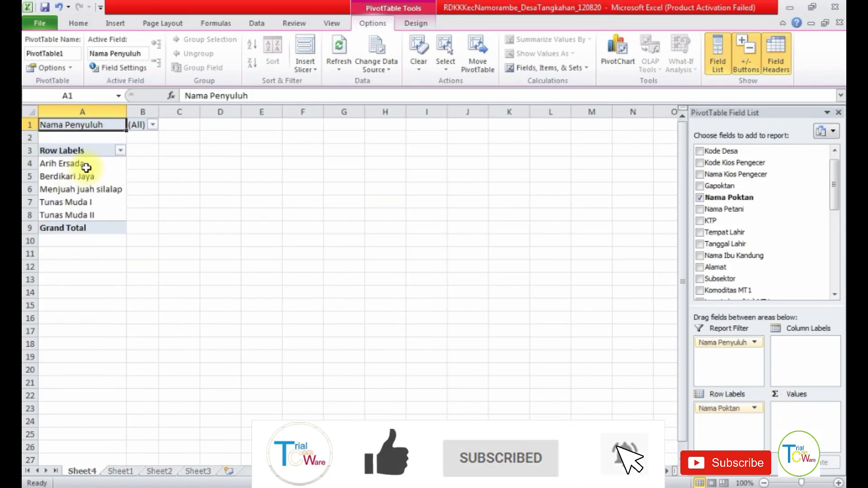
# - Compare the farmer groups listed in the PivotTable rows with the Nama Poktan column of Sheet1
pyautogui.click(72, 163)
pyautogui.moveTo(65, 189); pyautogui.dragTo(63, 206)
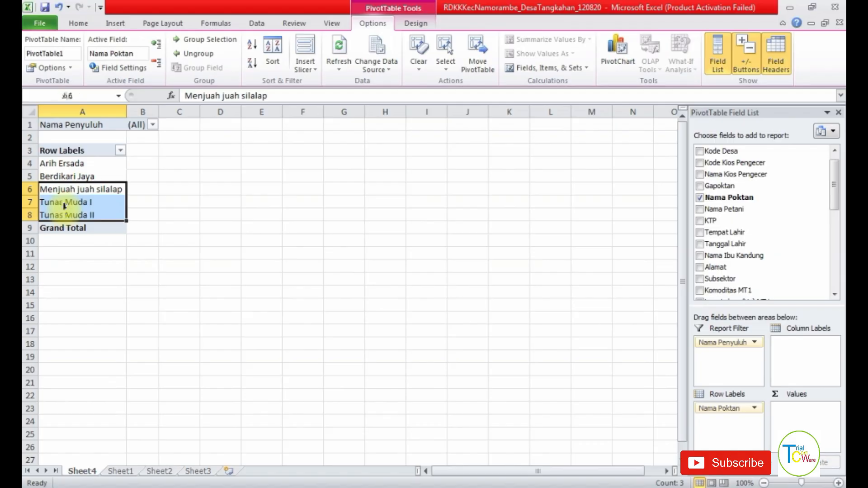
pyautogui.moveTo(86, 165); pyautogui.dragTo(83, 202)
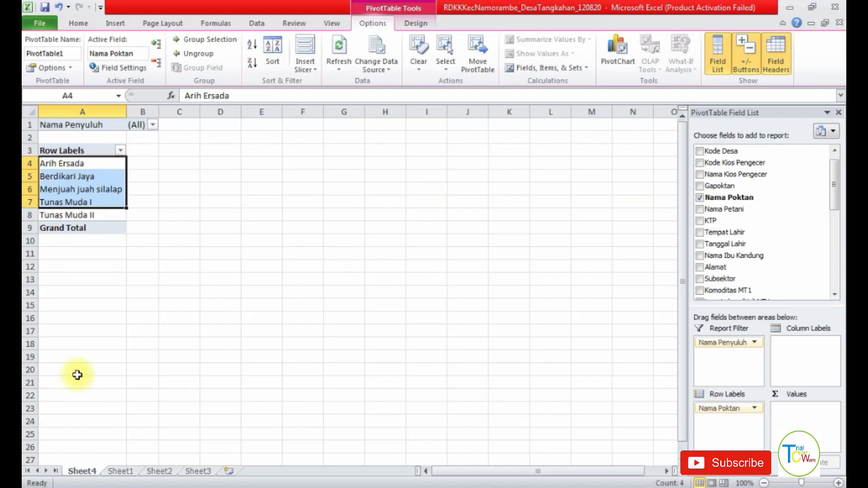
pyautogui.click(121, 472)
pyautogui.moveTo(353, 130); pyautogui.dragTo(353, 480)
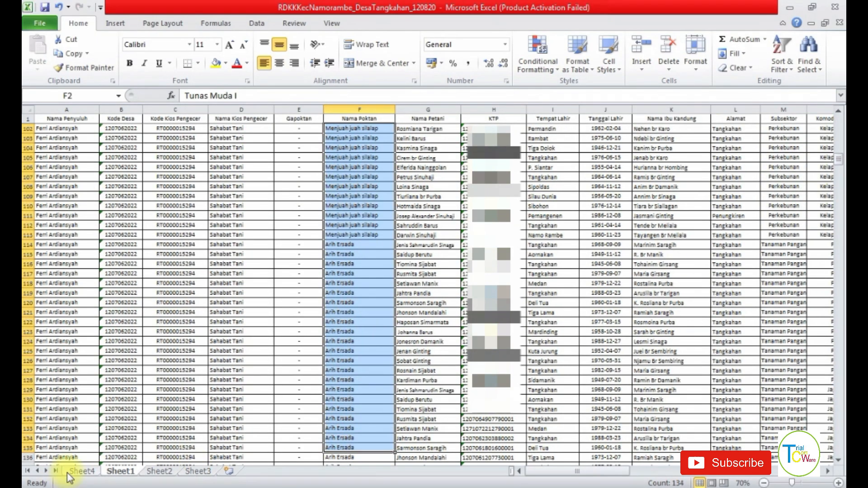
pyautogui.click(81, 473)
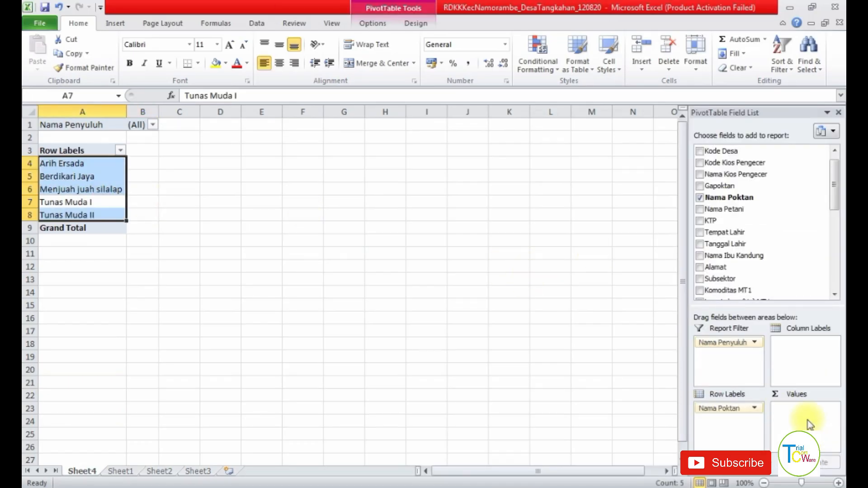
# - Add the Luas Lahan (Ha) MT1 and Pupuk Urea (Kg) MT1 fields to the PivotTable's values as sums
pyautogui.moveTo(838, 189); pyautogui.dragTo(837, 217)
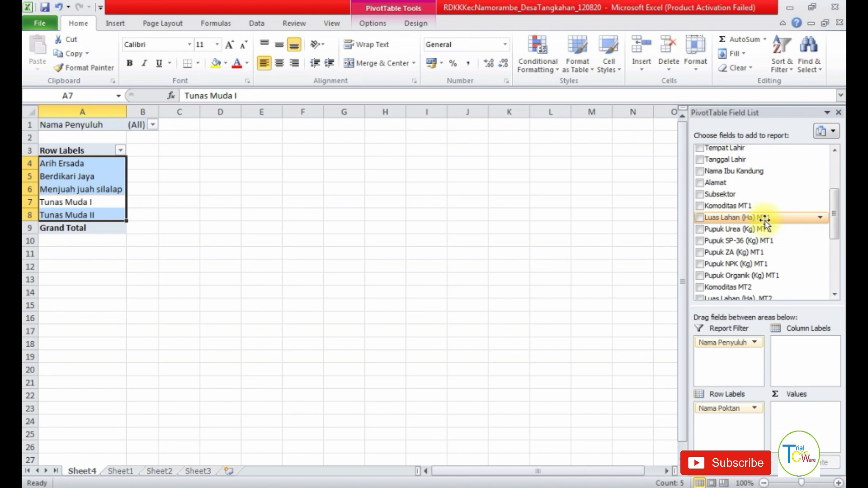
pyautogui.moveTo(737, 219); pyautogui.dragTo(808, 417)
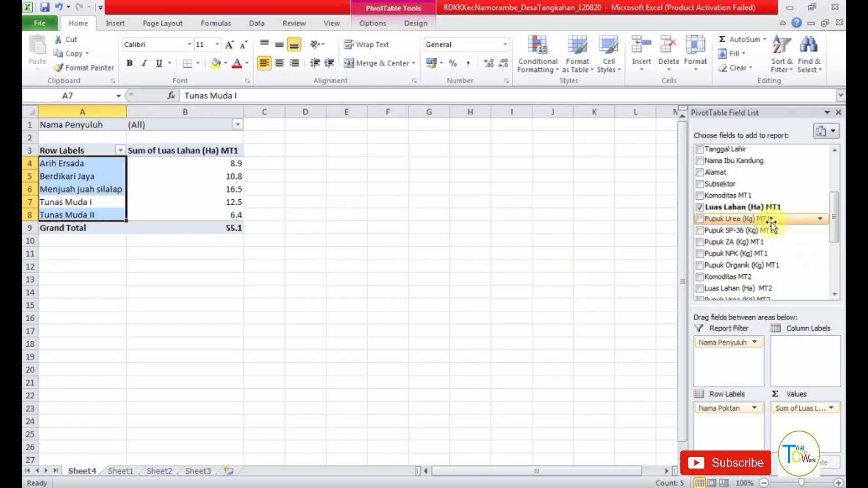
pyautogui.moveTo(772, 222); pyautogui.dragTo(805, 420)
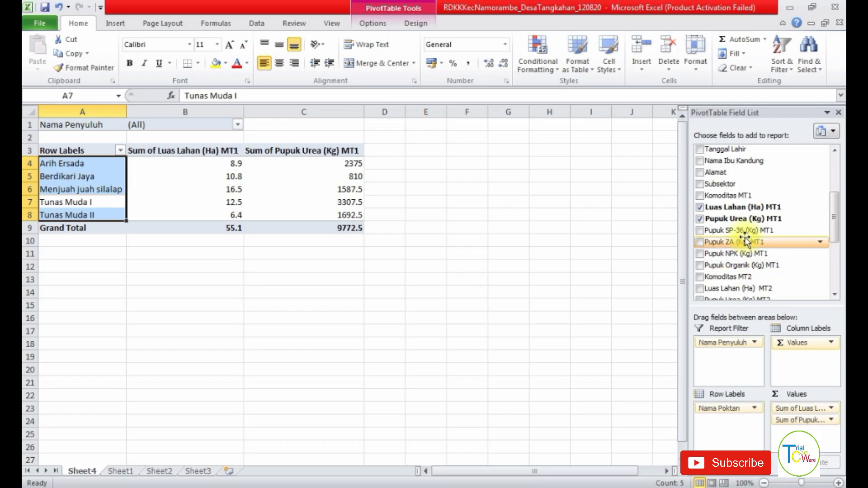
# - Add the MT1 fields Pupuk SP-36, Pupuk ZA, Pupuk NPK and Pupuk Organik (Kg) to the PivotTable's values as sums
pyautogui.moveTo(765, 231); pyautogui.dragTo(803, 434)
pyautogui.moveTo(753, 231); pyautogui.dragTo(825, 443)
pyautogui.moveTo(749, 251); pyautogui.dragTo(820, 447)
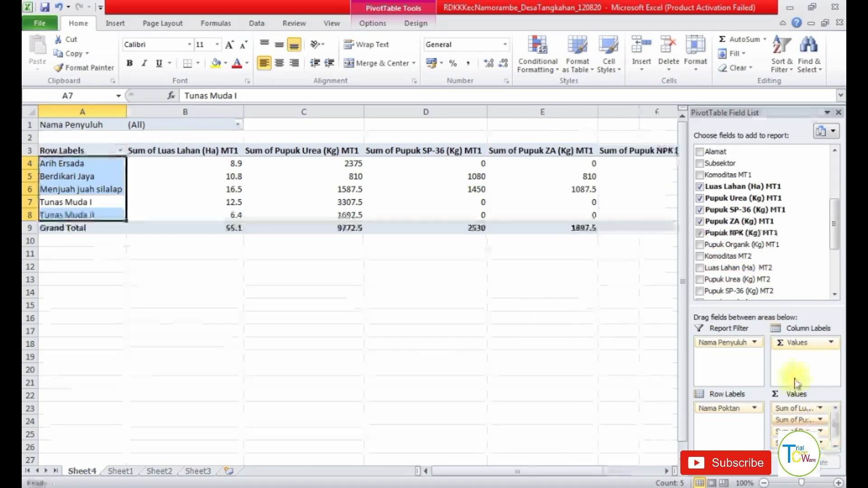
pyautogui.moveTo(741, 250); pyautogui.dragTo(810, 410)
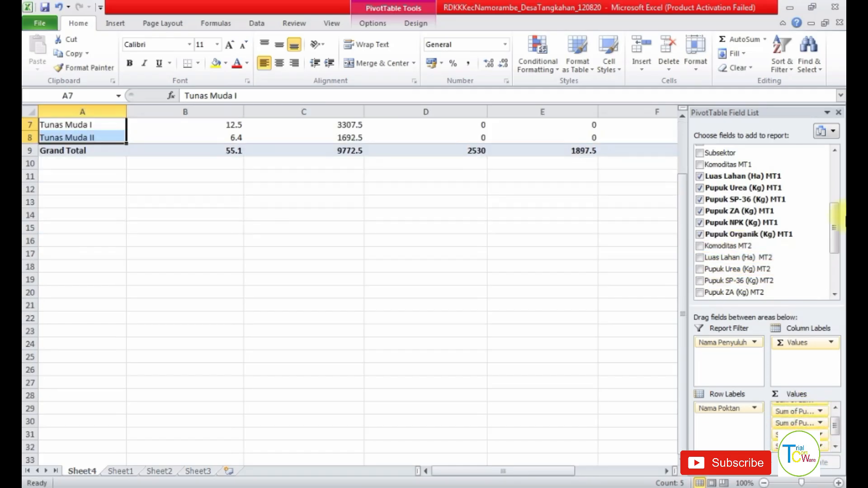
pyautogui.scroll(-3, 784, 248)
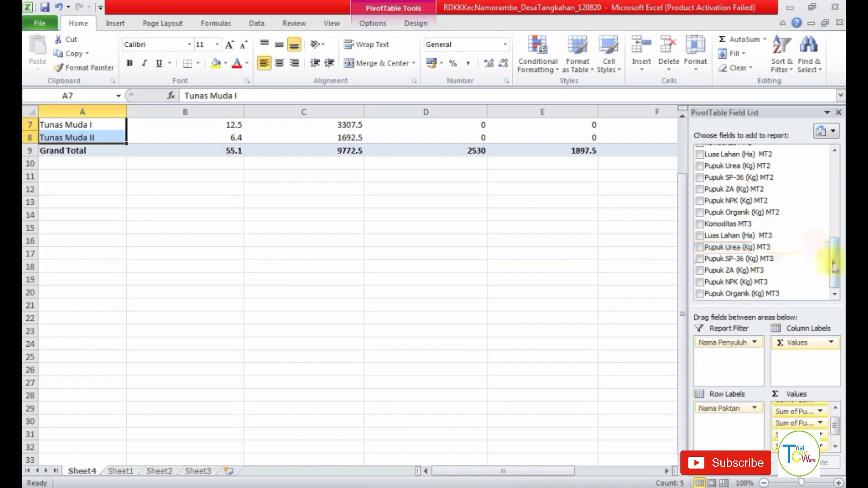
pyautogui.moveTo(834, 266); pyautogui.dragTo(827, 207)
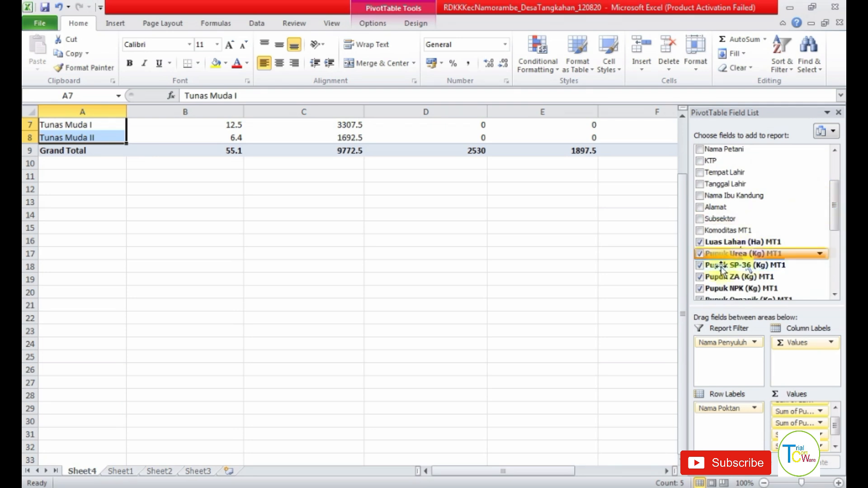
pyautogui.scroll(2, 629, 259)
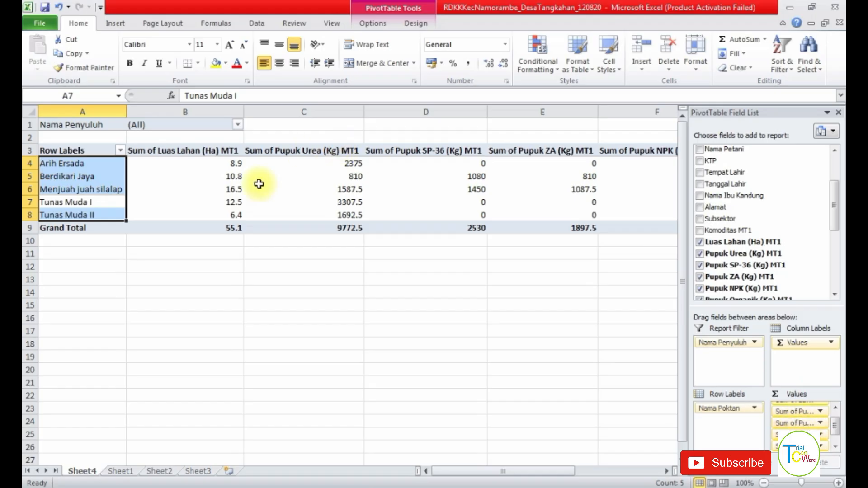
# - Review the summed values per farmer group in the PivotTable, focusing on the Arih Ersada land area
pyautogui.click(374, 317)
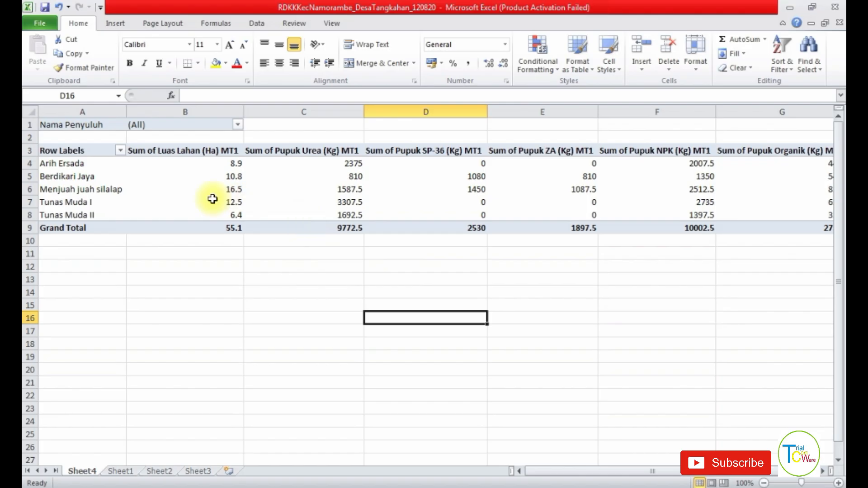
pyautogui.click(236, 202)
pyautogui.click(233, 178)
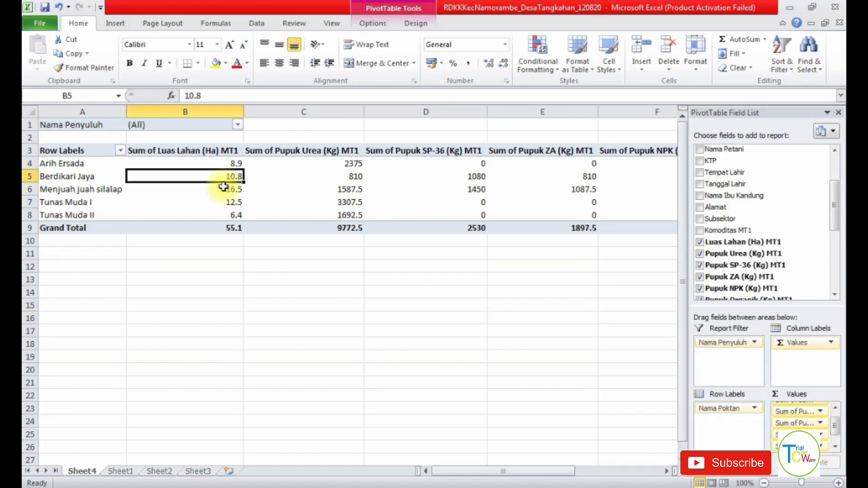
pyautogui.click(57, 163)
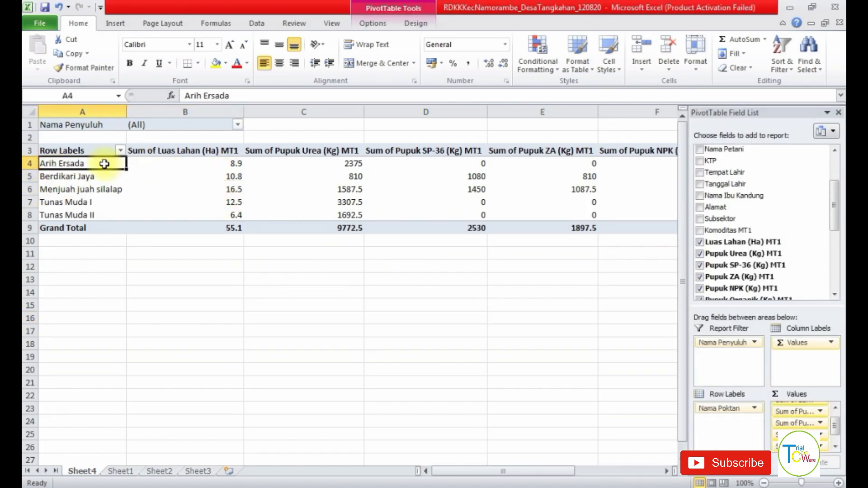
pyautogui.click(185, 164)
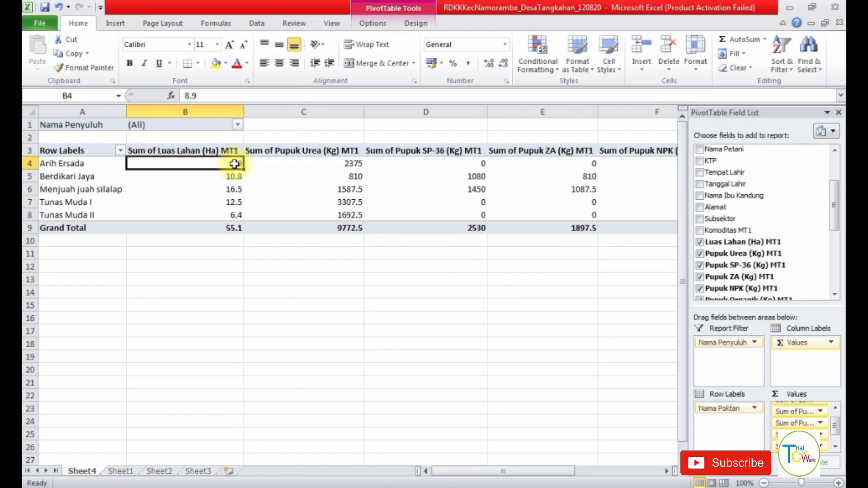
pyautogui.moveTo(234, 164)
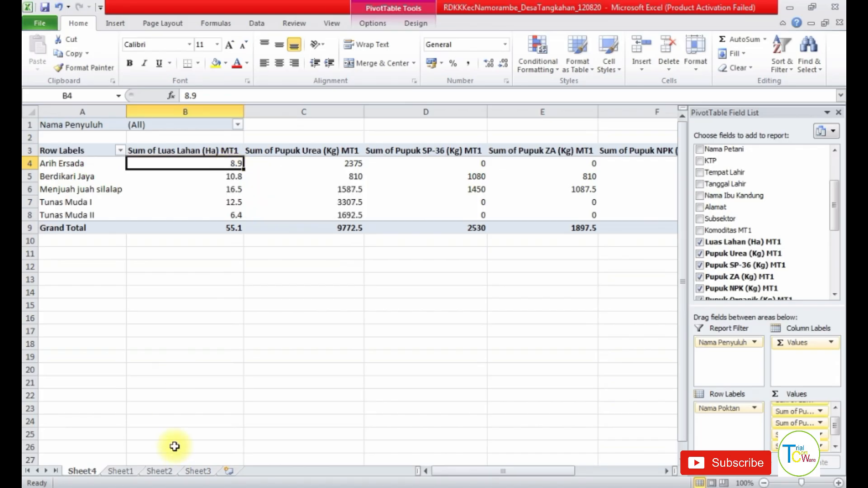
pyautogui.click(121, 473)
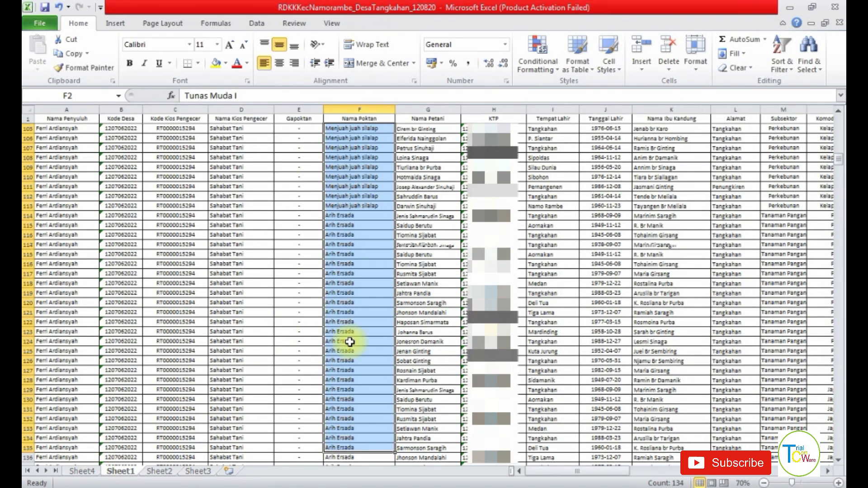
pyautogui.click(368, 188)
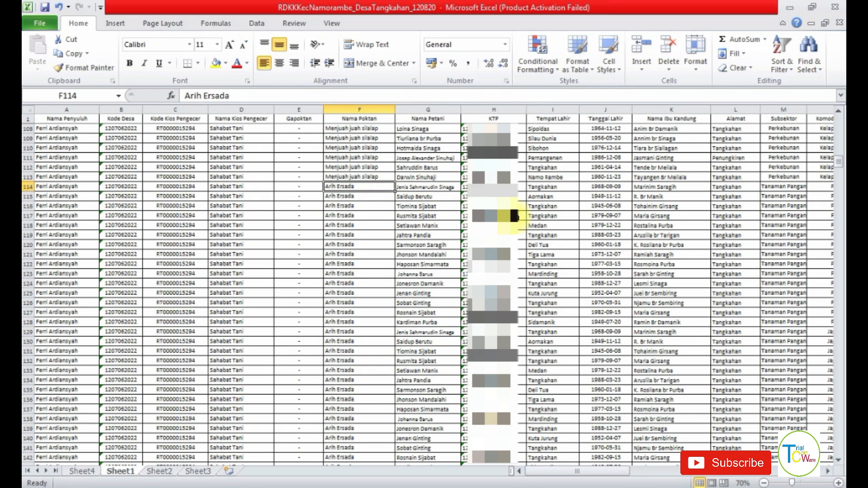
pyautogui.press('Right')
pyautogui.press('Right')
pyautogui.press('Right')
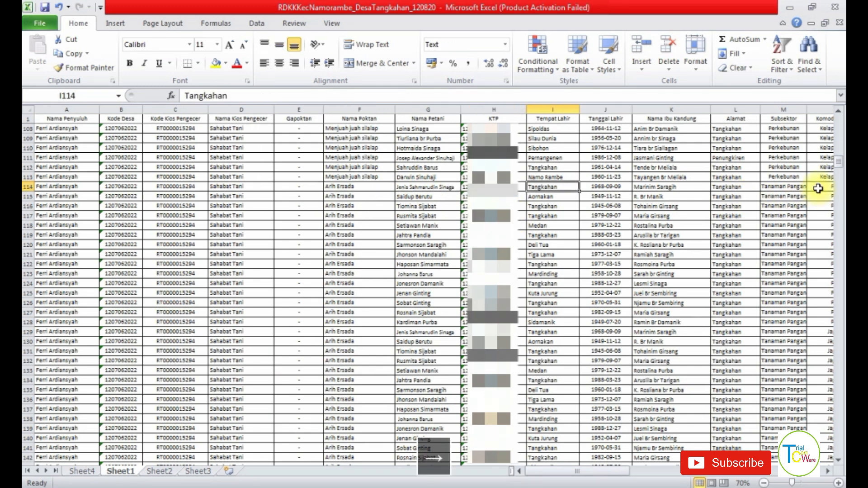
pyautogui.moveTo(378, 187); pyautogui.dragTo(735, 447)
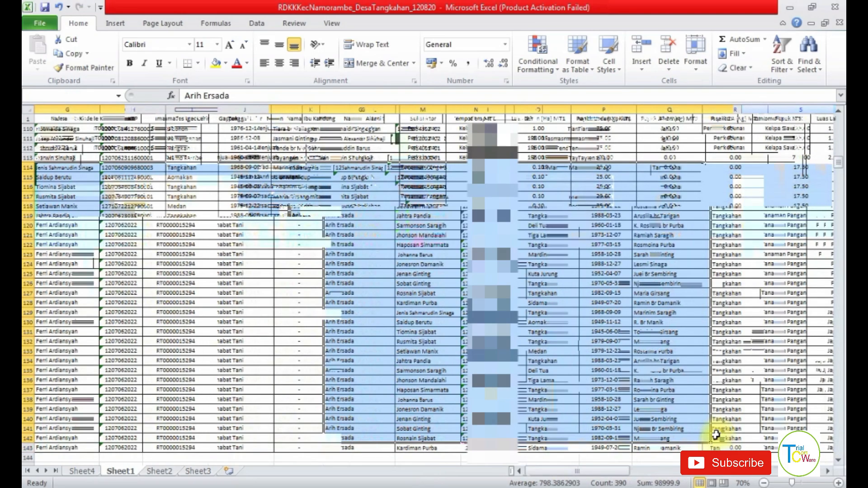
pyautogui.click(547, 167)
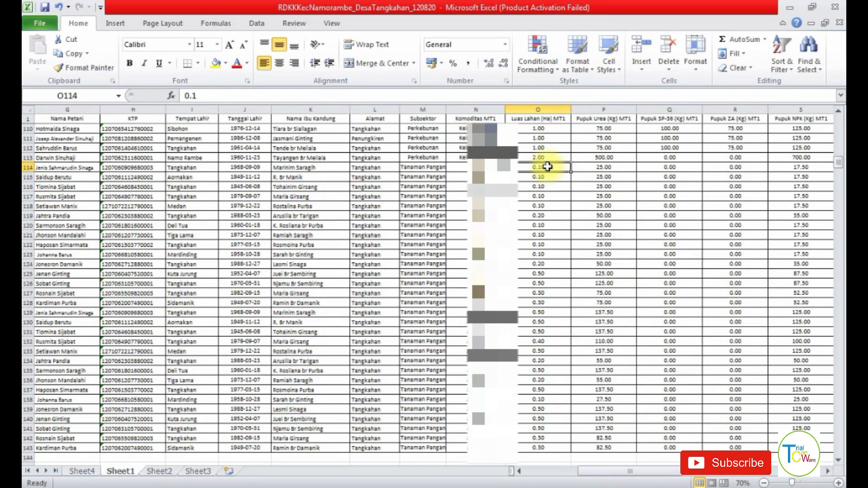
pyautogui.moveTo(548, 167); pyautogui.dragTo(538, 447)
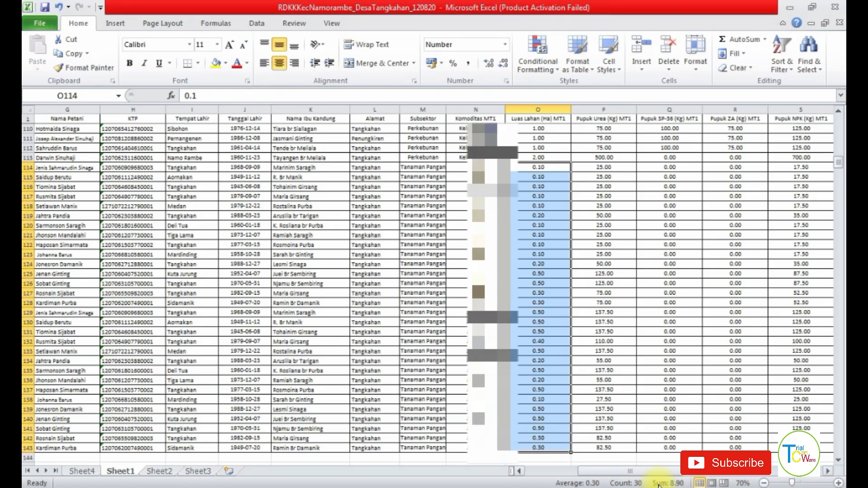
pyautogui.moveTo(649, 471); pyautogui.dragTo(638, 472)
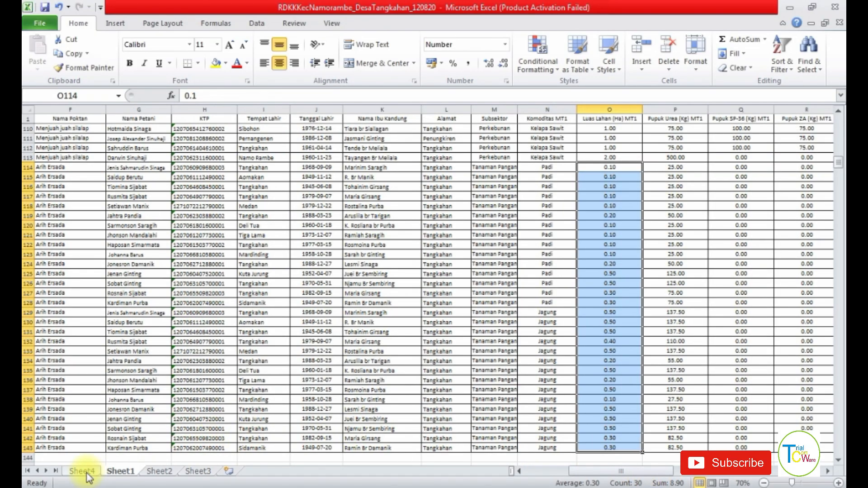
pyautogui.click(92, 473)
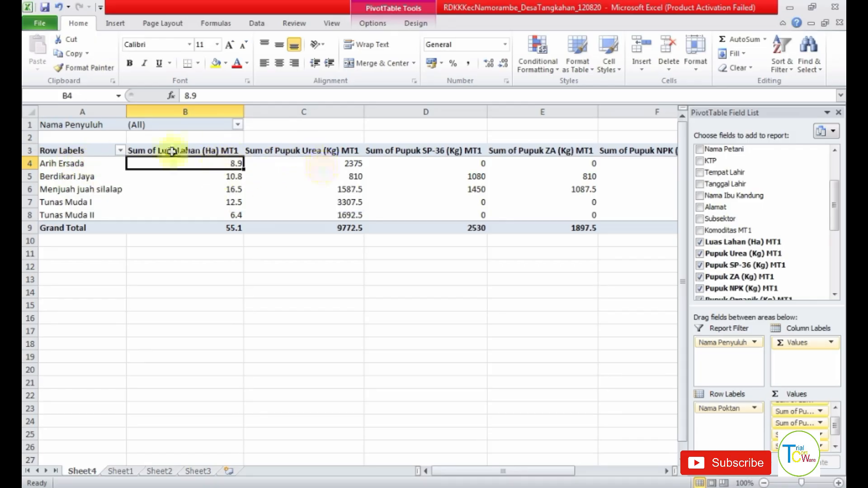
pyautogui.click(70, 163)
pyautogui.click(315, 162)
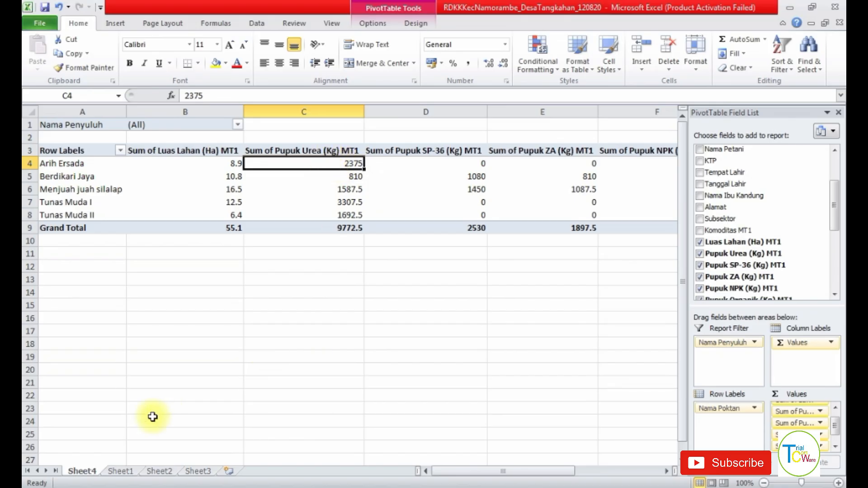
pyautogui.click(121, 471)
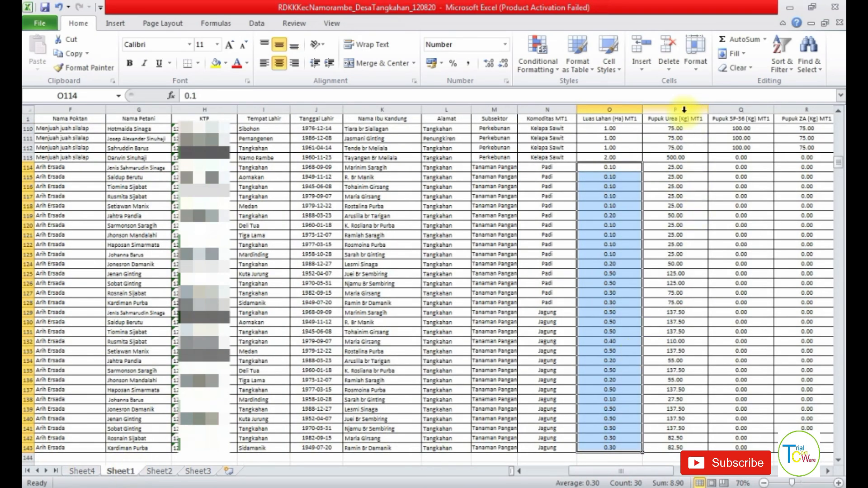
pyautogui.moveTo(671, 167); pyautogui.dragTo(664, 448)
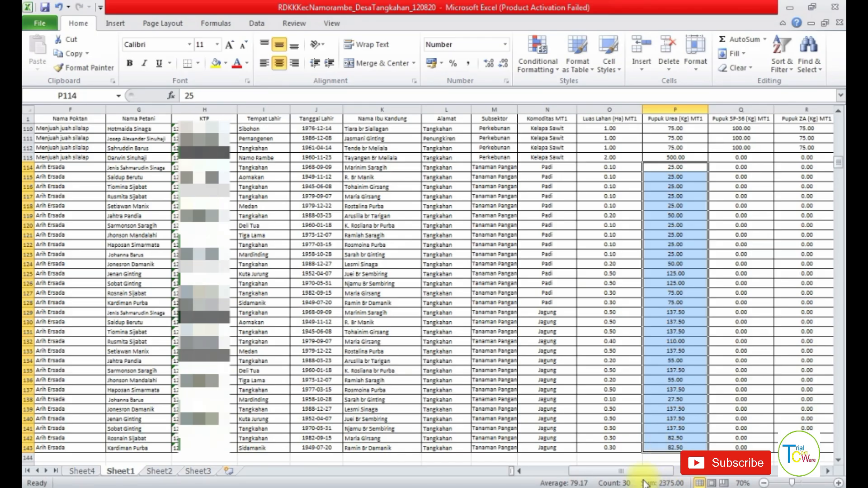
pyautogui.click(81, 471)
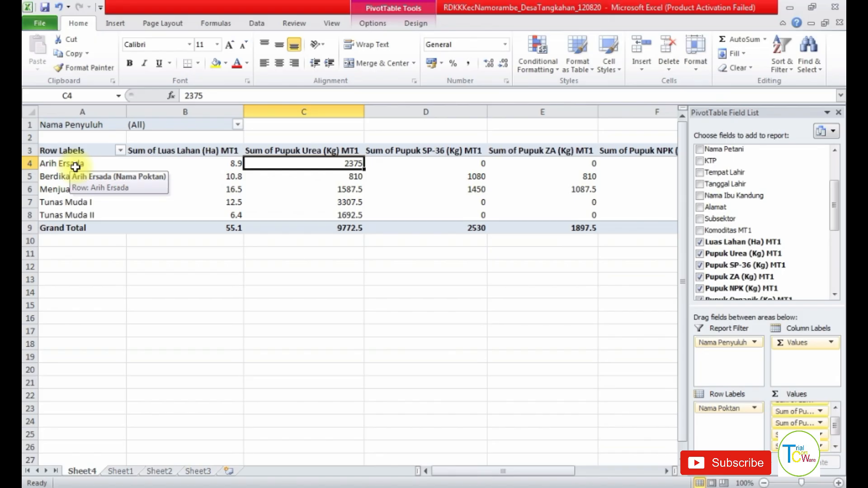
# - Review the Komoditas MT1 crops of the Arih Ersada rows on Sheet1, and add Komoditas MT1 below Nama Poktan in the PivotTable's row labels
pyautogui.click(119, 471)
pyautogui.moveTo(546, 167); pyautogui.dragTo(545, 447)
pyautogui.click(85, 474)
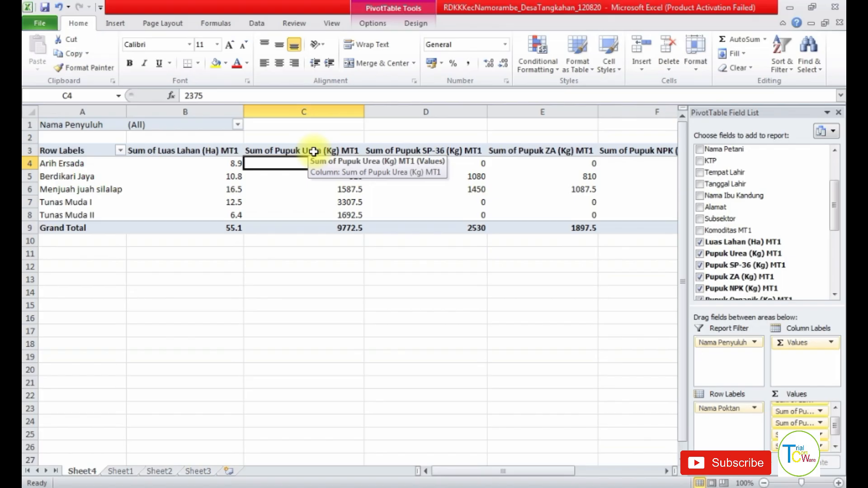
pyautogui.moveTo(799, 418); pyautogui.dragTo(735, 430)
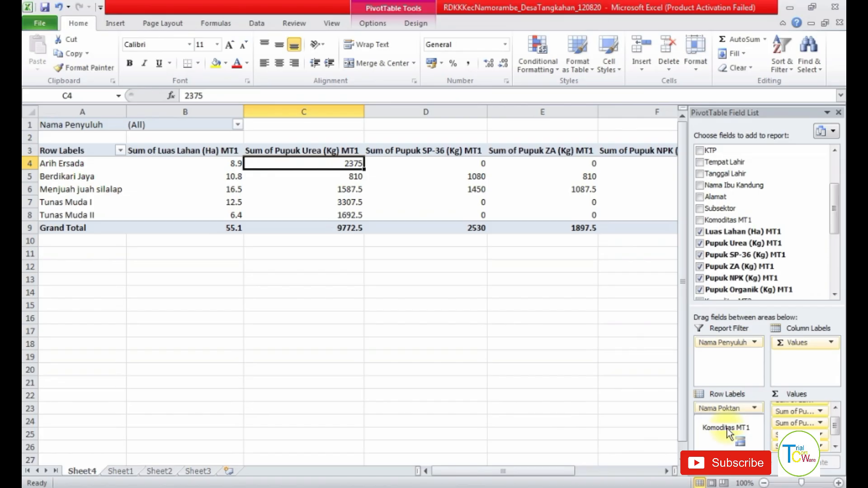
pyautogui.moveTo(727, 429); pyautogui.dragTo(719, 425)
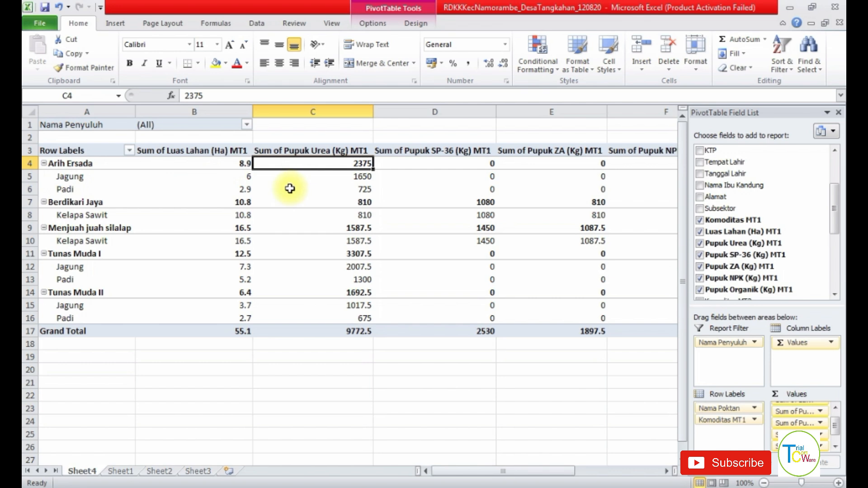
# - Examine the Jagung land area within the Arih Ersada group of the PivotTable
pyautogui.click(248, 179)
pyautogui.click(75, 179)
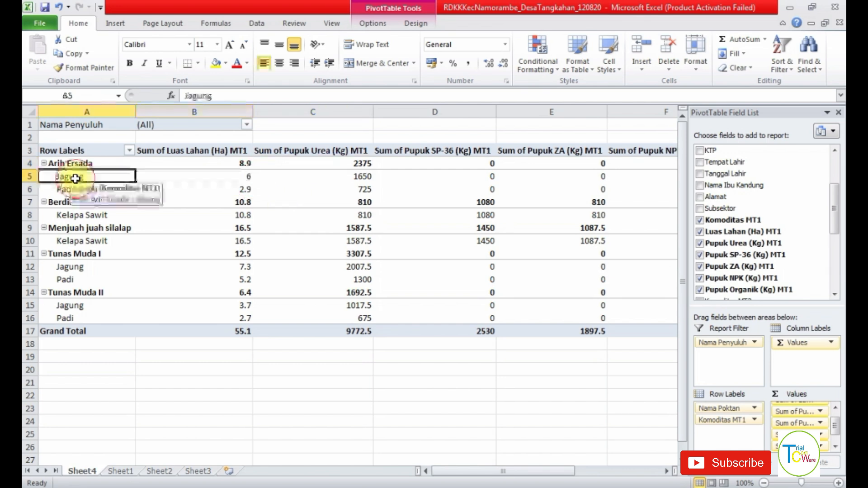
pyautogui.click(248, 176)
pyautogui.click(78, 165)
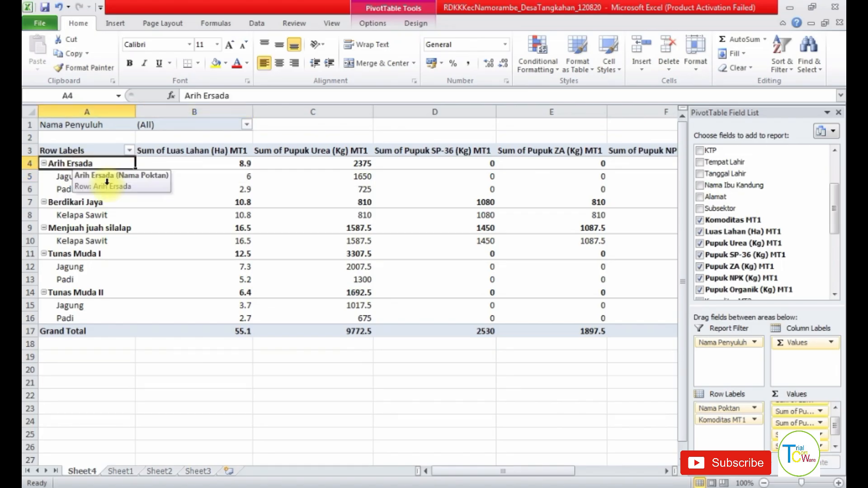
pyautogui.click(247, 177)
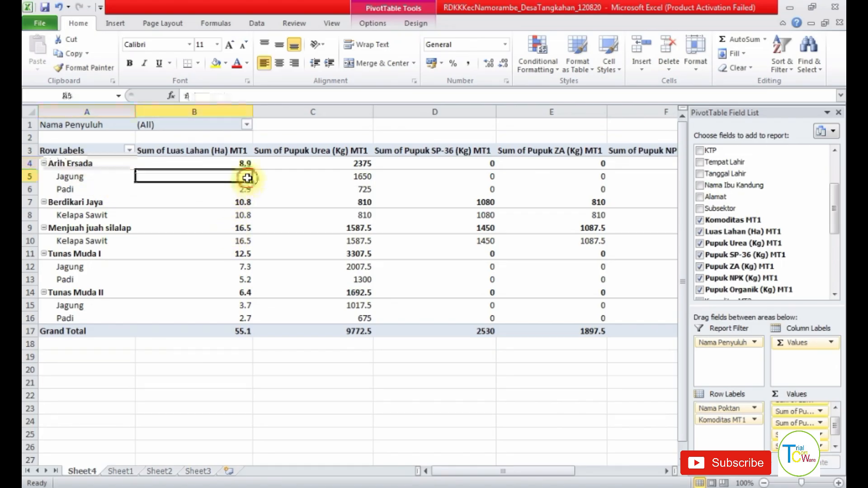
# - Compare the combined Jagung and Padi land area with the Arih Ersada subtotal in the PivotTable
pyautogui.moveTo(248, 177); pyautogui.dragTo(248, 190)
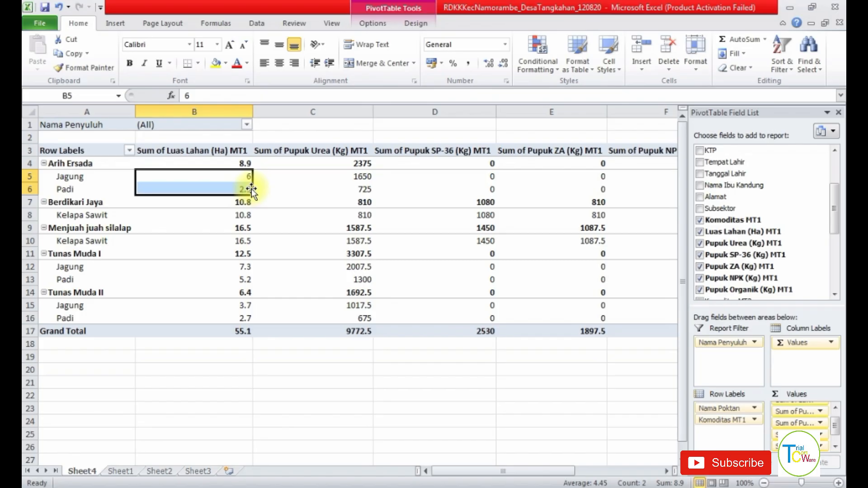
pyautogui.click(241, 167)
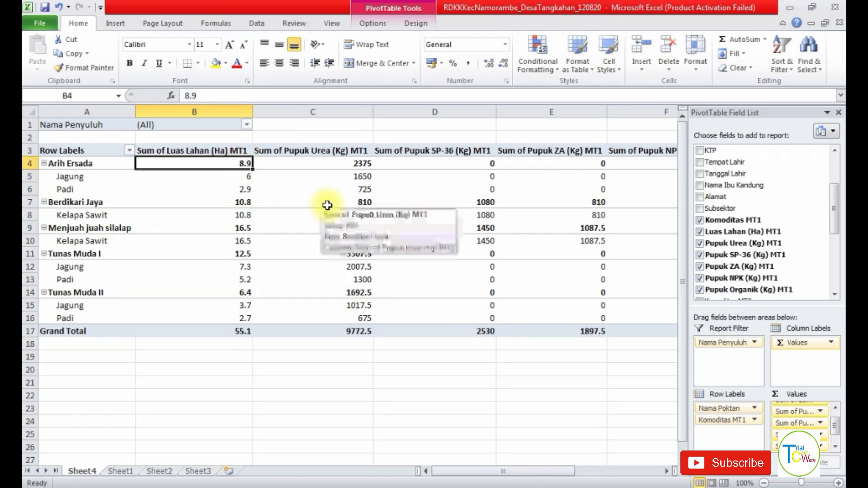
pyautogui.click(75, 174)
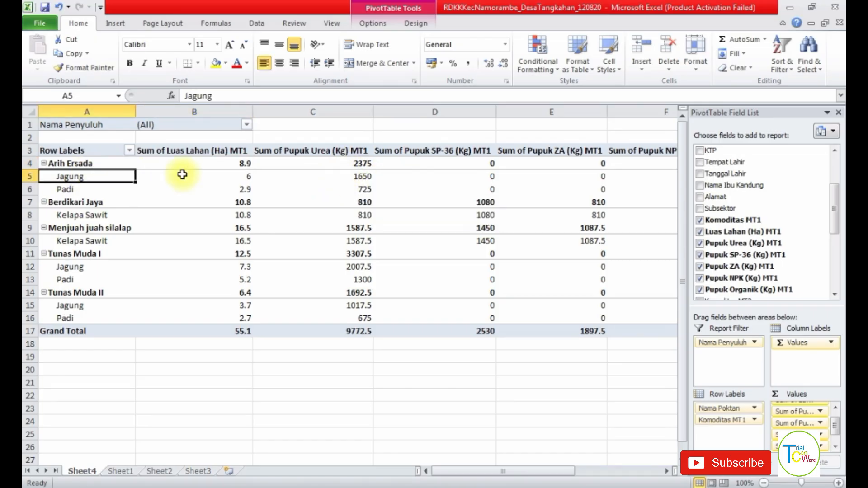
pyautogui.click(114, 166)
# - Check the PivotTable's Arih Ersada Jagung urea total against the sum of Pupuk Urea (Kg) MT1 in rows 129 to 143 of Sheet1
pyautogui.click(357, 176)
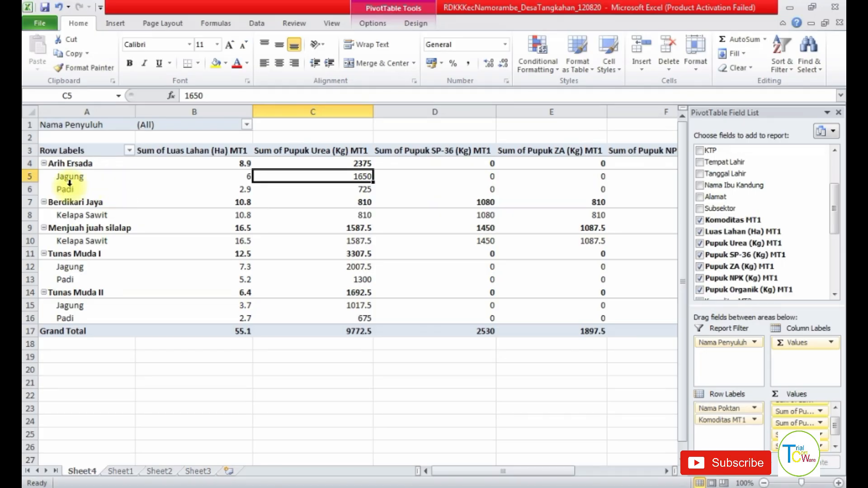
pyautogui.click(122, 471)
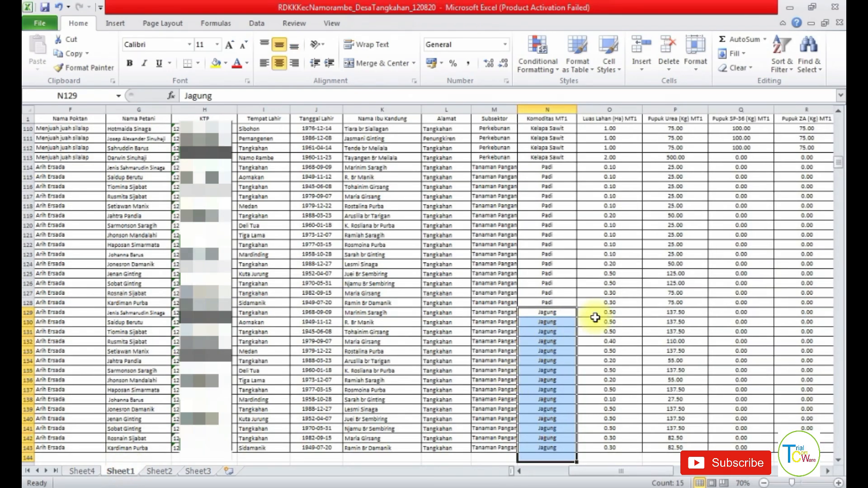
pyautogui.click(663, 312)
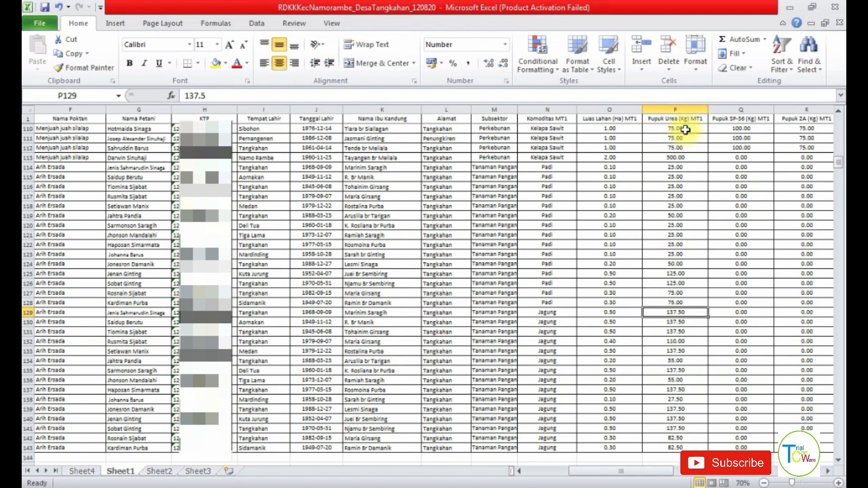
pyautogui.moveTo(674, 313); pyautogui.dragTo(671, 448)
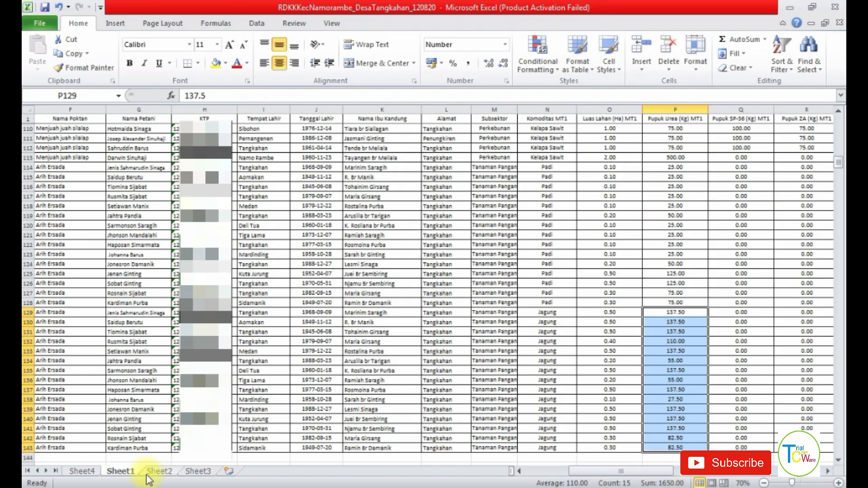
pyautogui.click(82, 471)
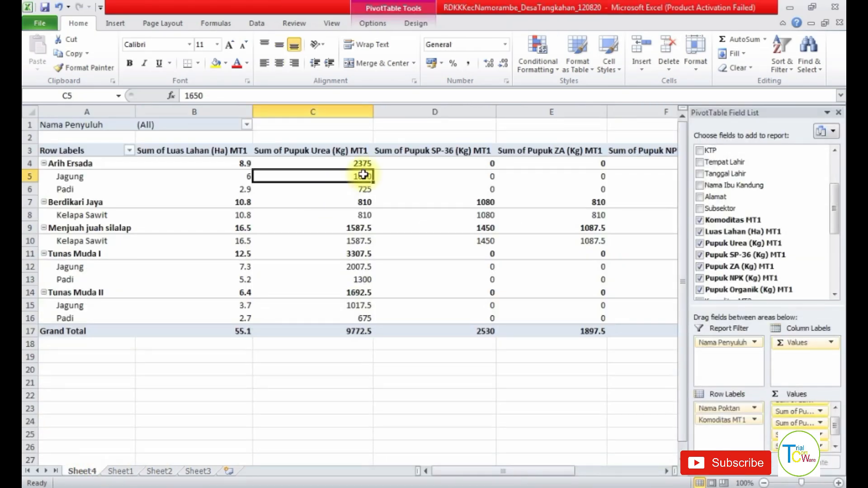
pyautogui.moveTo(364, 174)
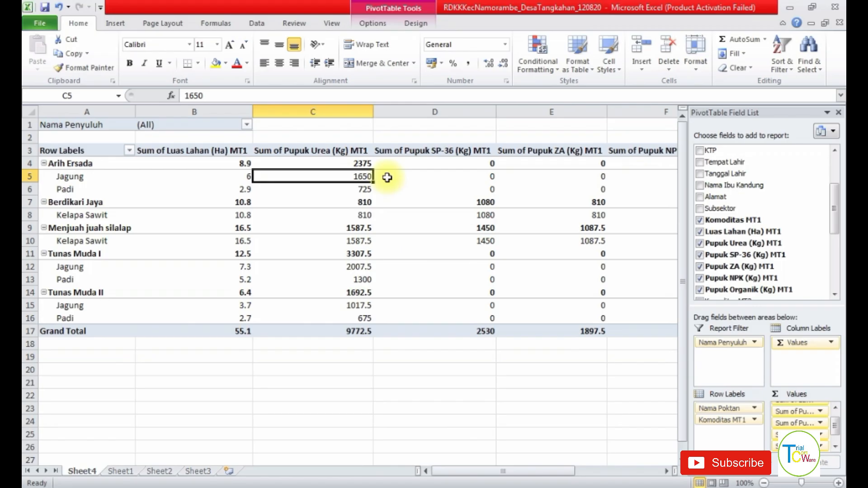
pyautogui.click(466, 172)
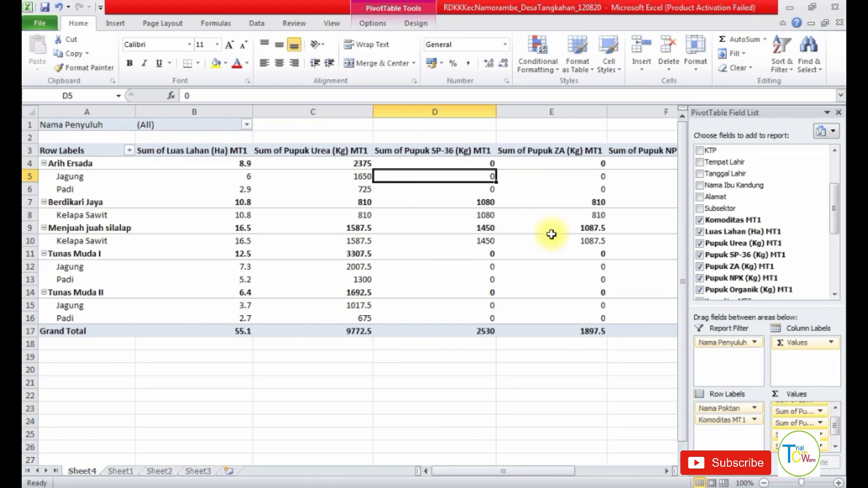
pyautogui.click(80, 182)
pyautogui.click(461, 173)
pyautogui.click(544, 174)
pyautogui.press('Right')
pyautogui.press('Right')
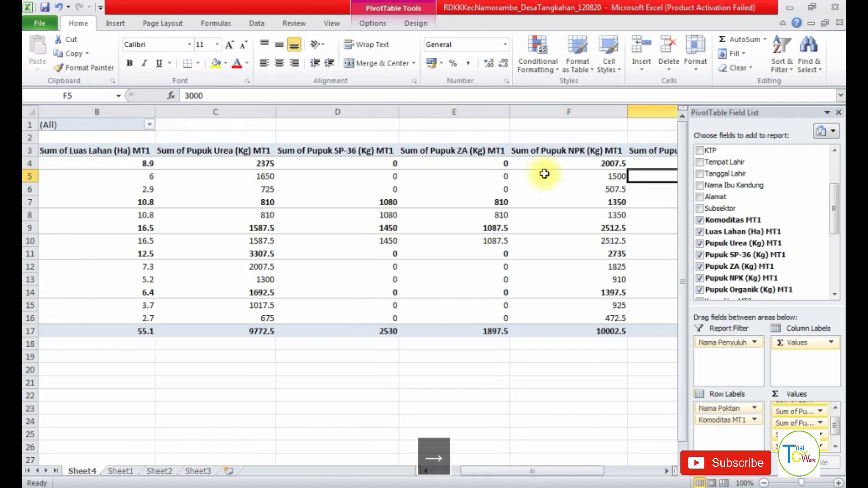
pyautogui.press('Left')
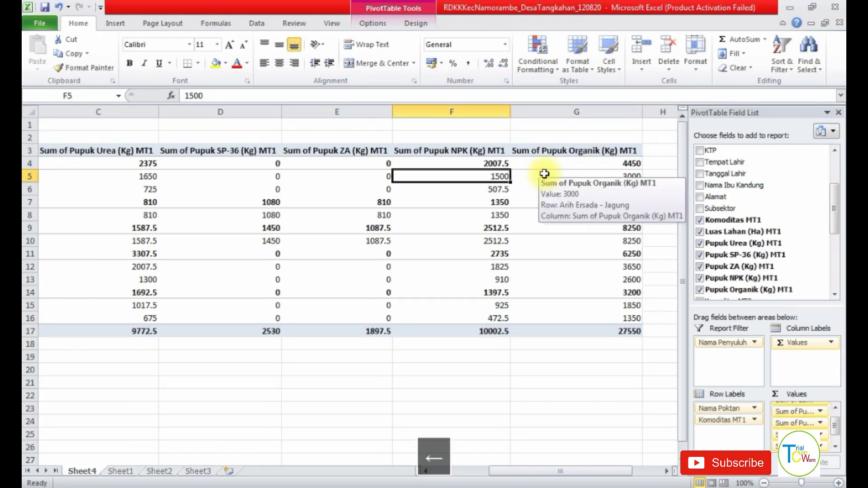
pyautogui.press('Left')
pyautogui.press('Left')
pyautogui.press('Left')
pyautogui.press('Left')
pyautogui.press('Left')
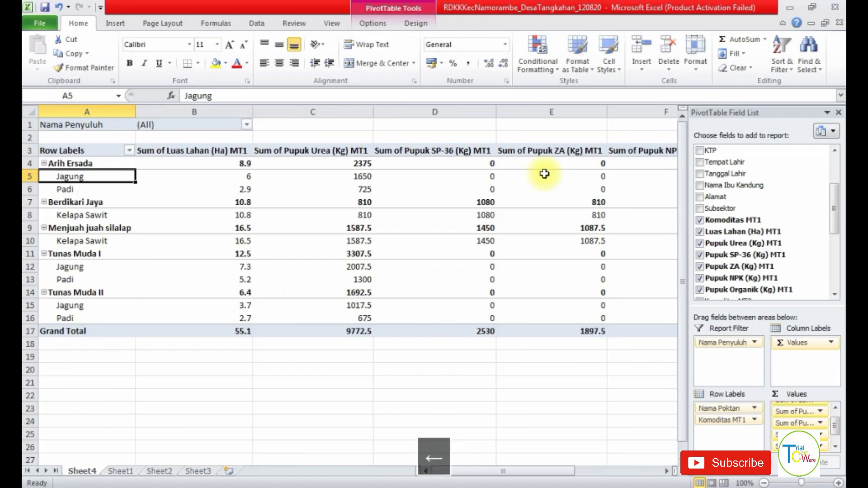
# - Examine the land area and fertilizer totals of the Kelapa Sawit row under Berdikari Jaya
pyautogui.click(99, 223)
pyautogui.click(114, 210)
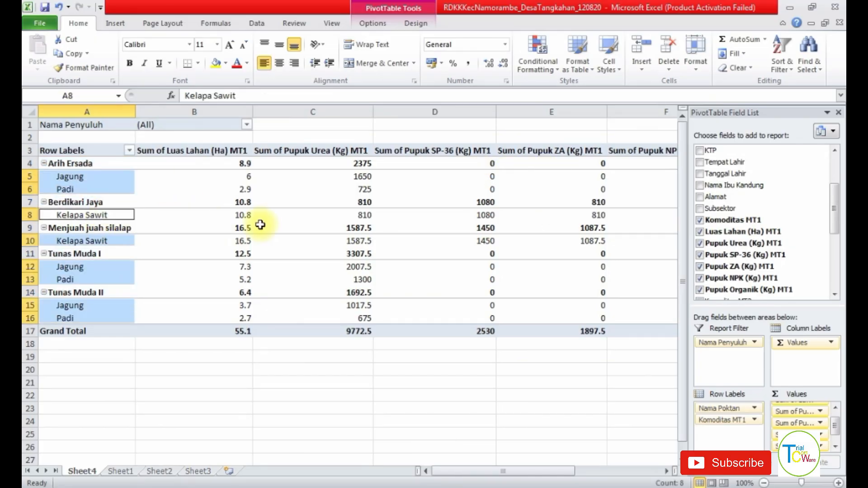
pyautogui.press('Right')
pyautogui.press('Right')
pyautogui.press('Right')
pyautogui.press('Right')
pyautogui.press('Right')
pyautogui.press('Right')
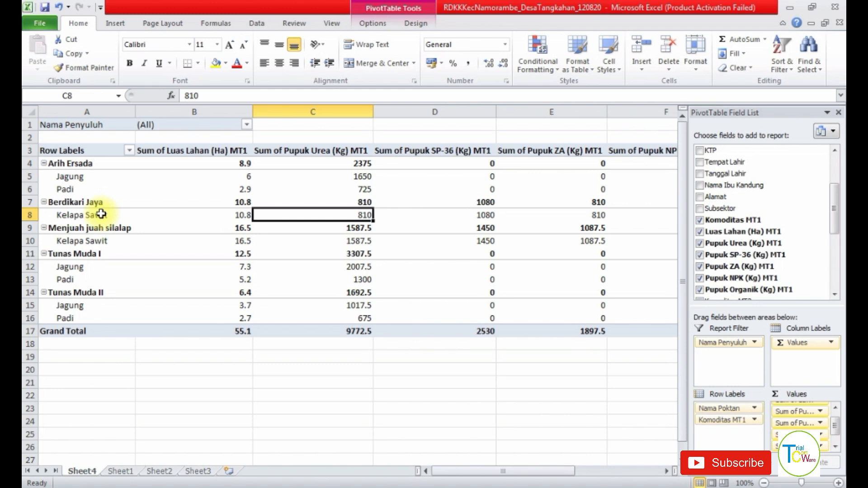
pyautogui.click(100, 218)
pyautogui.click(239, 218)
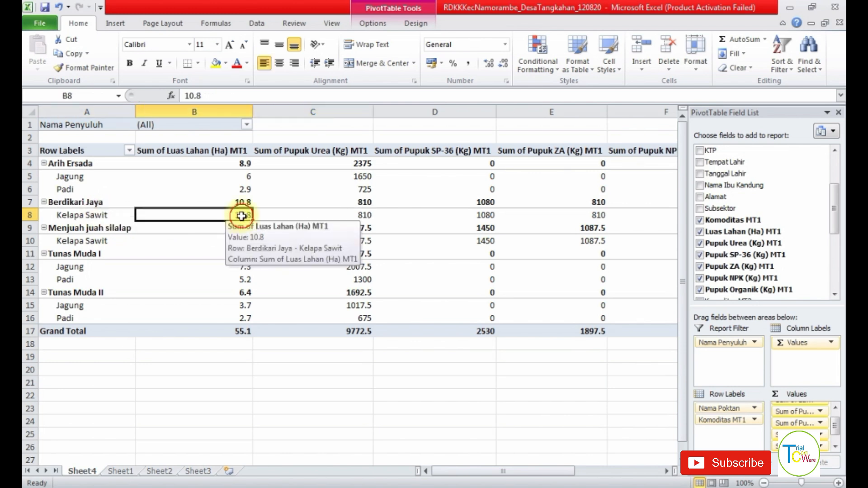
# - Check the Berdikari Jaya Kelapa Sawit urea total against the sum of Pupuk Urea (Kg) MT1 in rows 48 to 69 of Sheet1
pyautogui.click(363, 215)
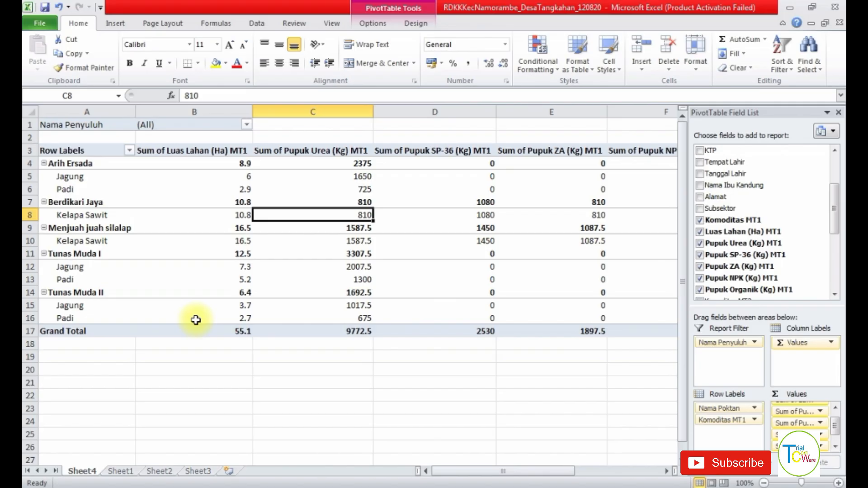
pyautogui.click(121, 473)
pyautogui.scroll(2, 199, 343)
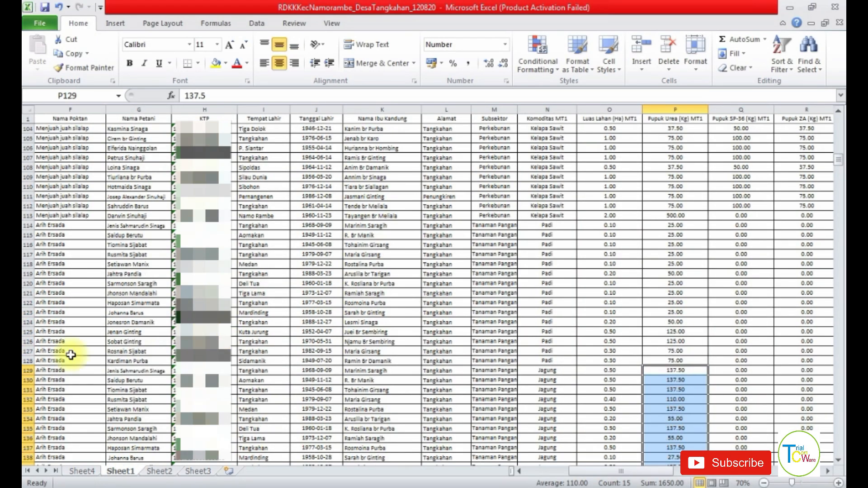
pyautogui.moveTo(573, 471); pyautogui.dragTo(531, 483)
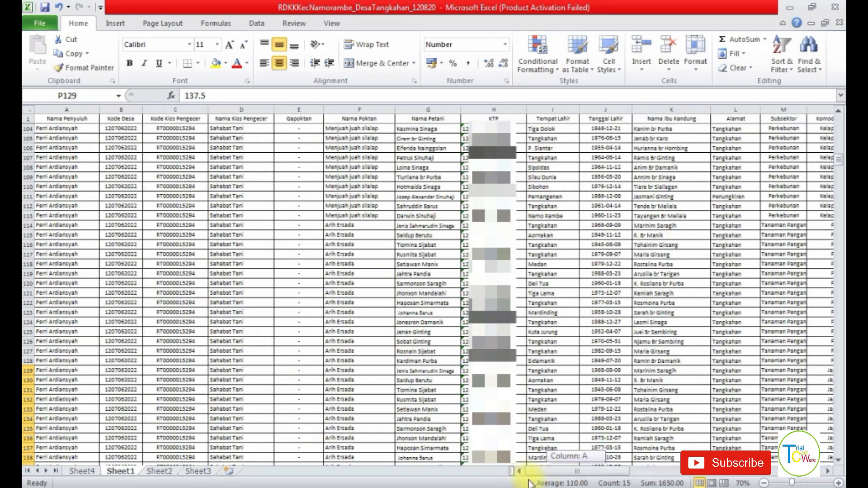
pyautogui.scroll(19, 316, 285)
pyautogui.scroll(2, 365, 244)
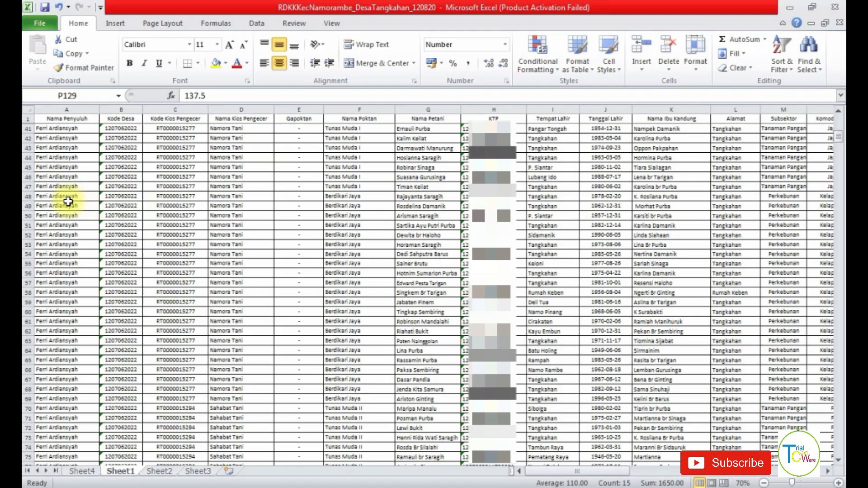
pyautogui.moveTo(28, 206); pyautogui.dragTo(34, 398)
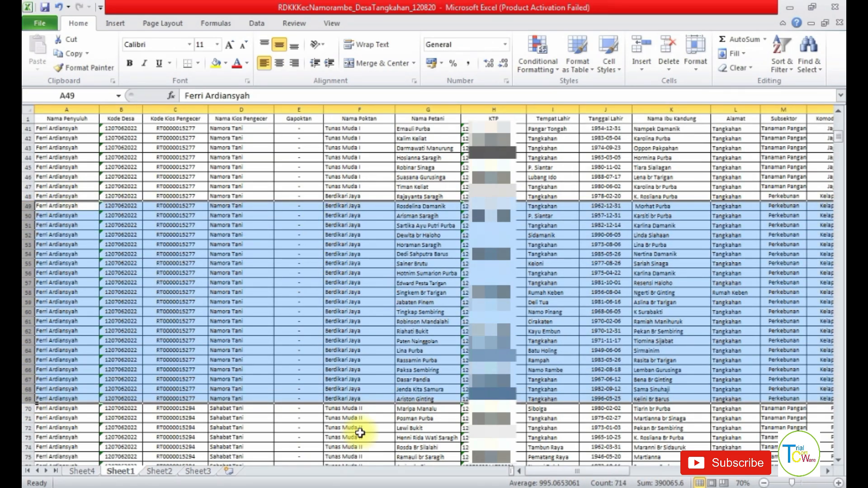
pyautogui.moveTo(580, 474); pyautogui.dragTo(629, 476)
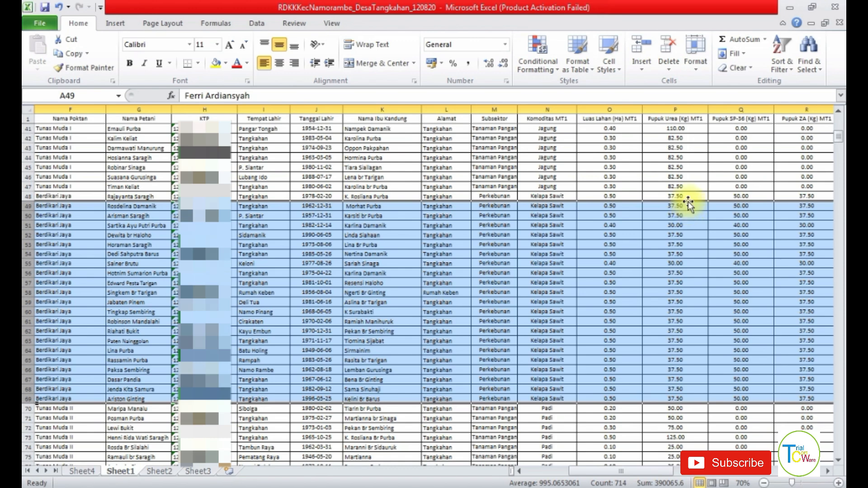
pyautogui.moveTo(686, 198); pyautogui.dragTo(673, 399)
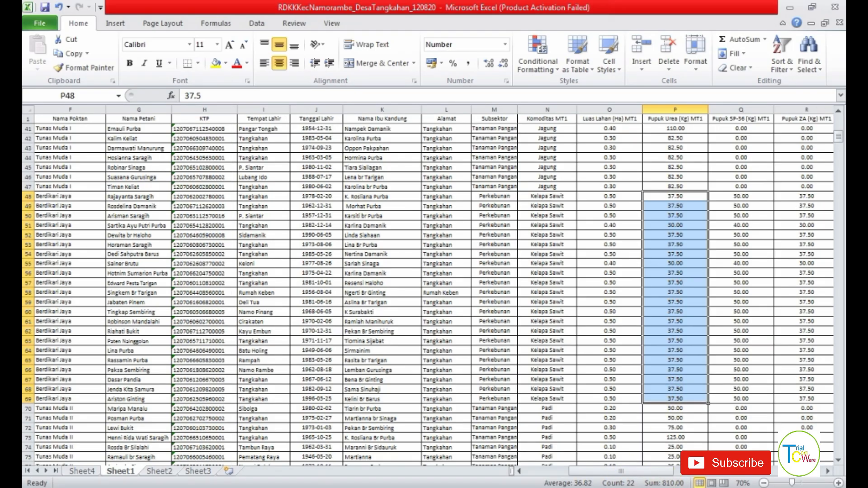
pyautogui.click(82, 472)
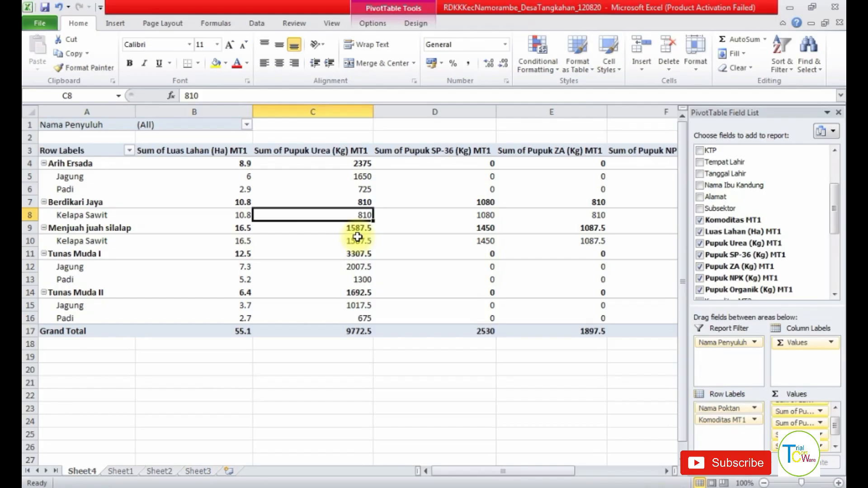
pyautogui.moveTo(353, 215)
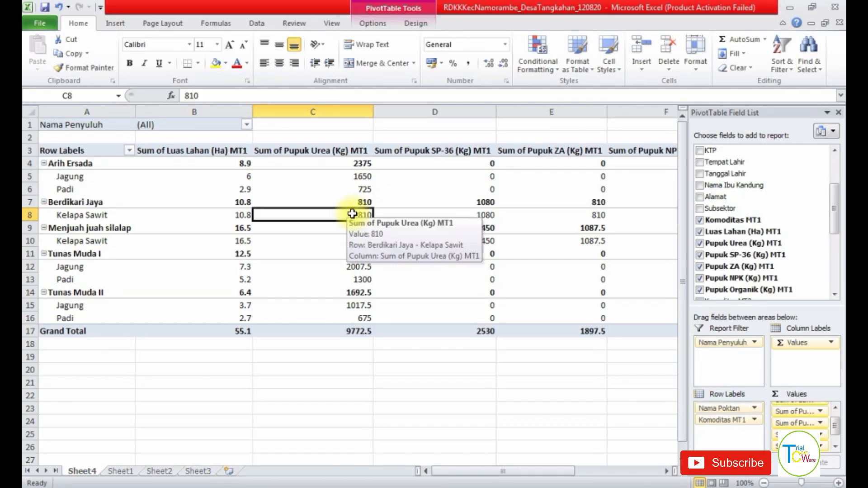
pyautogui.moveTo(417, 255)
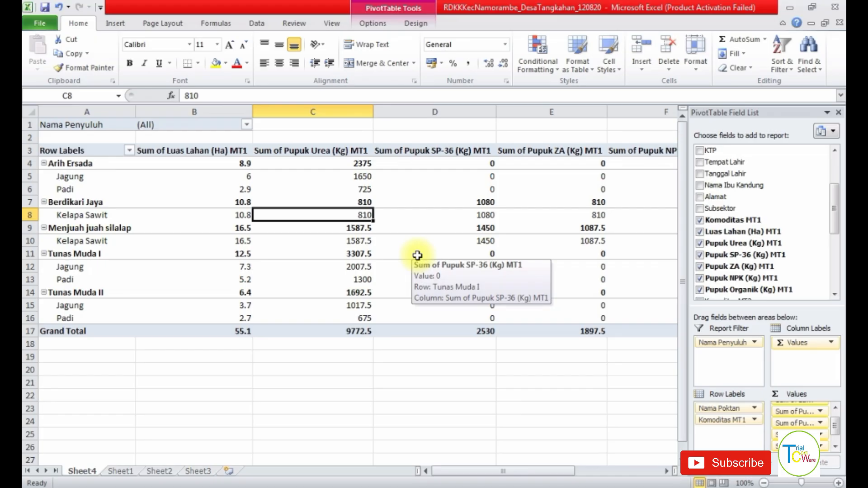